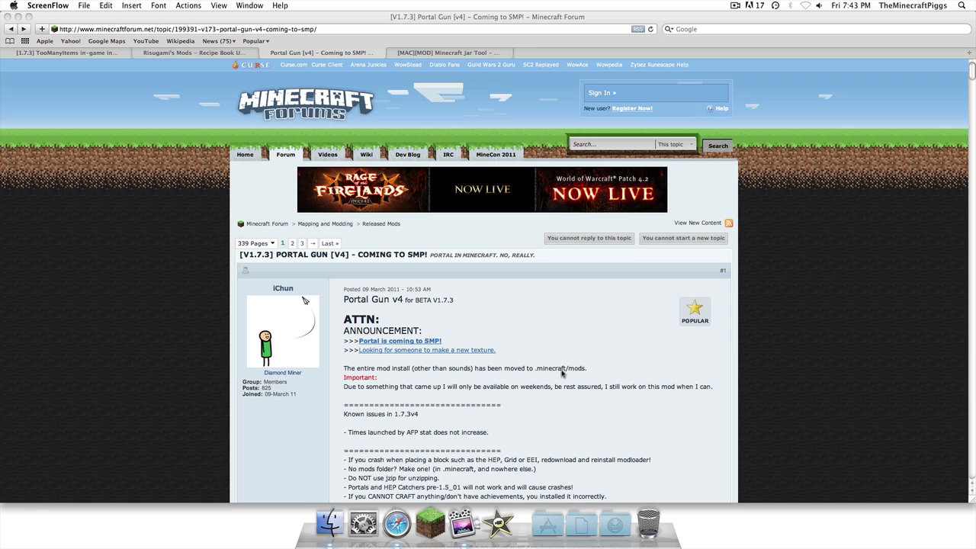
- Read through the Portal Gun v4 forum post and open its MCModCenter download page
scroll(562, 372, "down", 5)
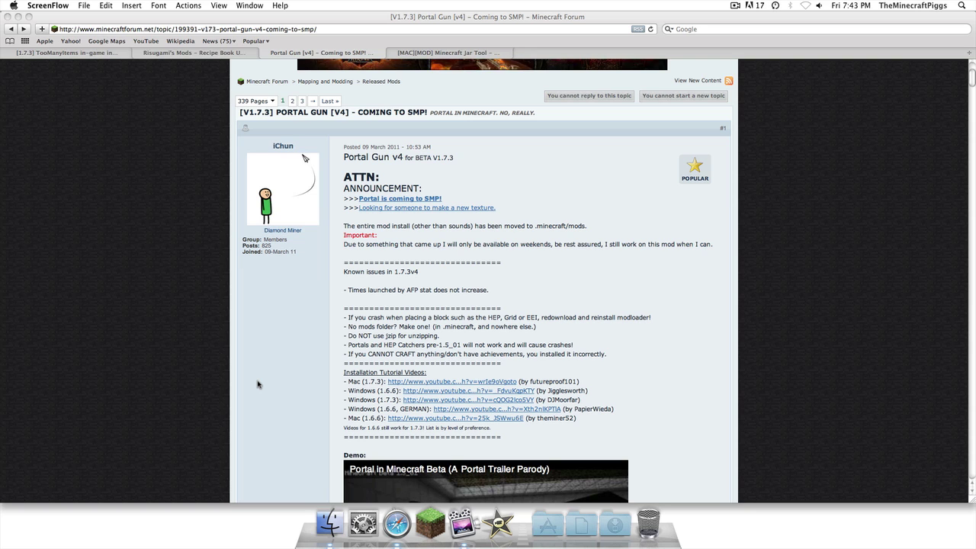
scroll(257, 384, "down", 6)
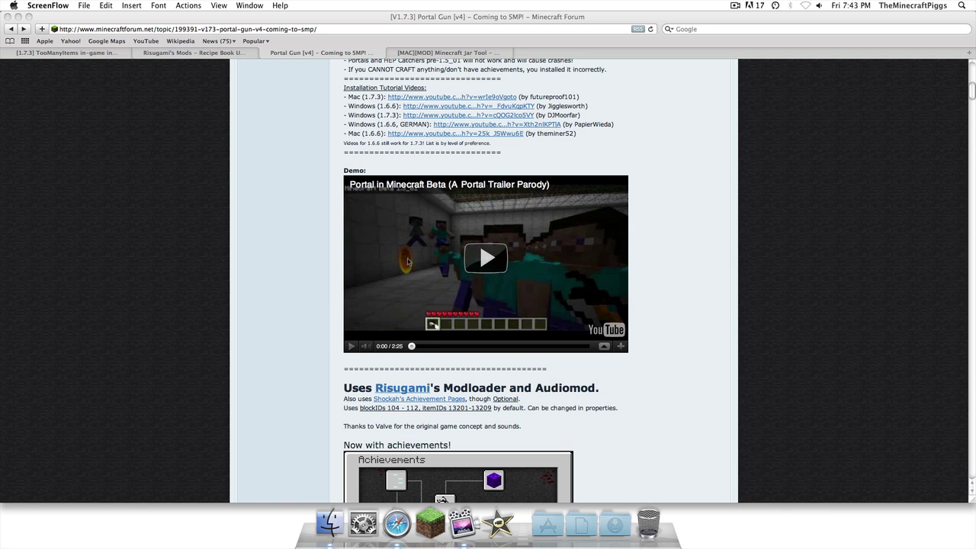
scroll(22, 257, "down", 20)
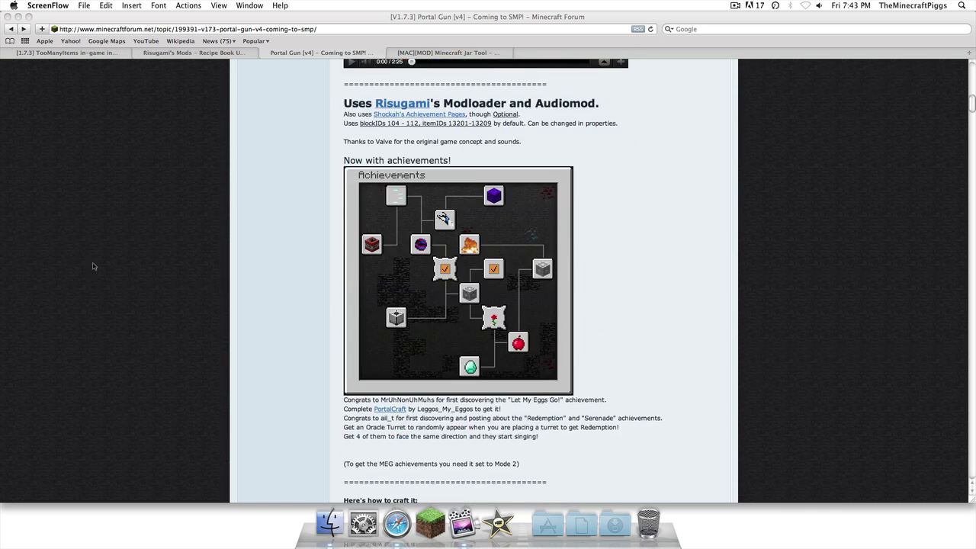
scroll(185, 271, "down", 20)
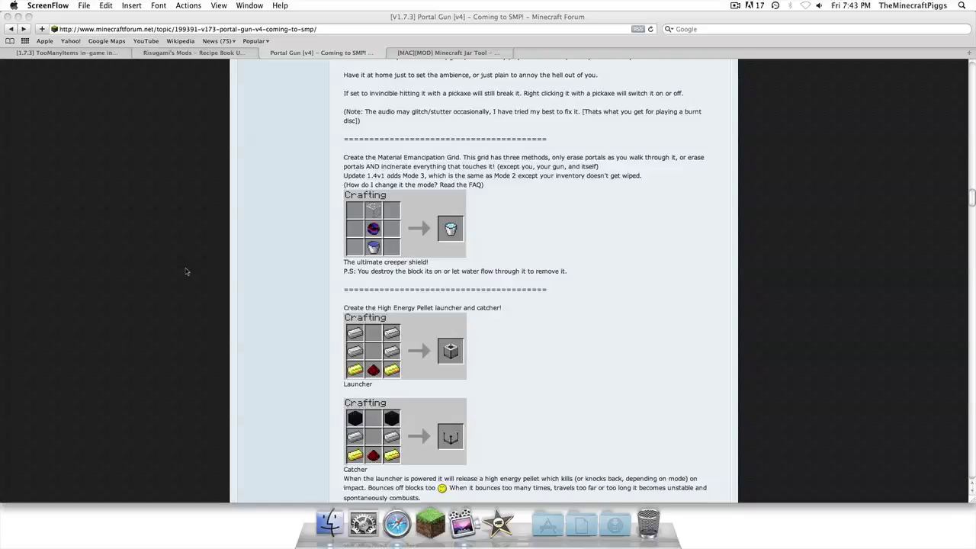
scroll(193, 271, "down", 8)
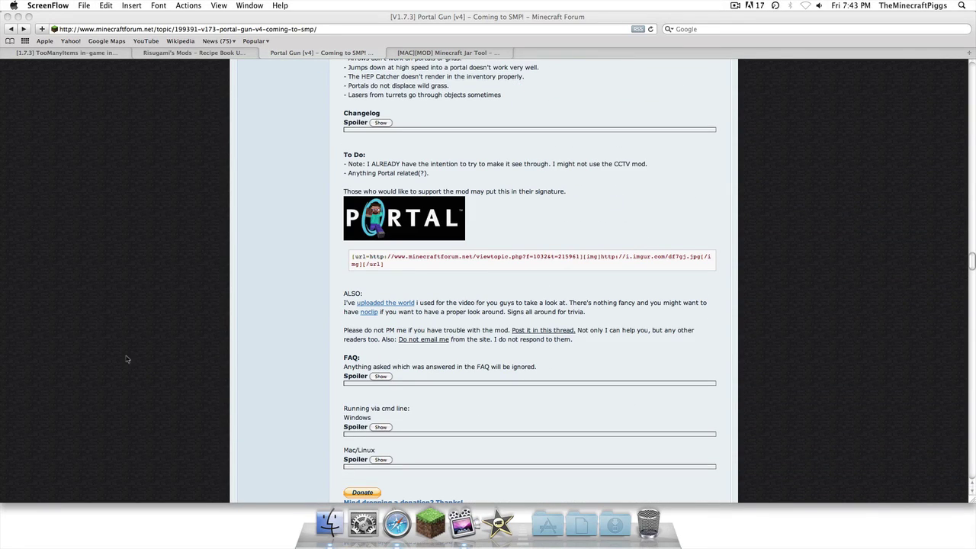
scroll(250, 361, "down", 8)
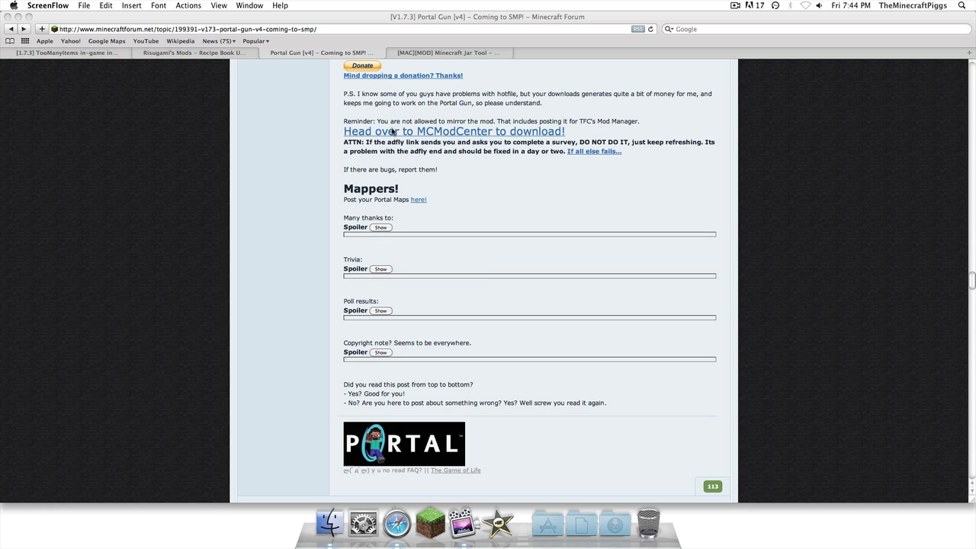
left_click(491, 187)
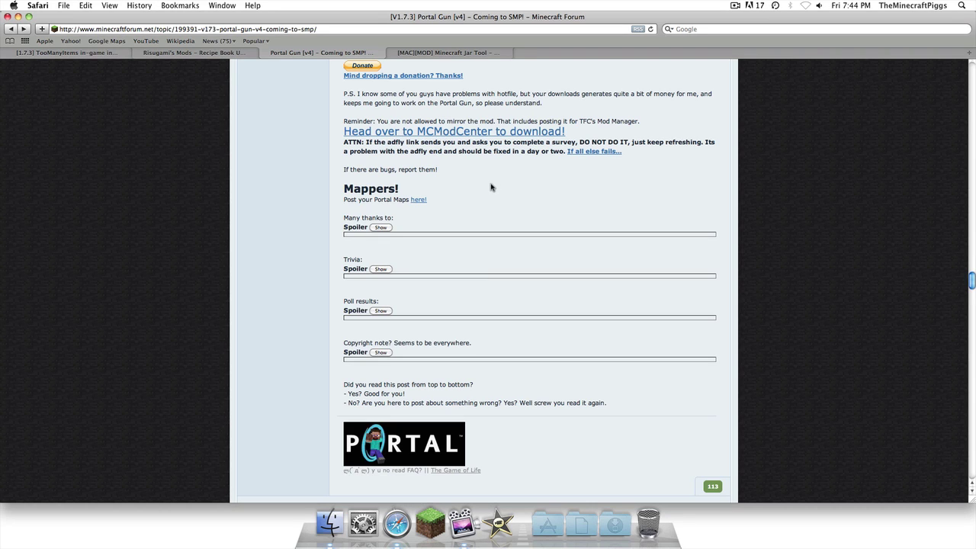
left_click(470, 137)
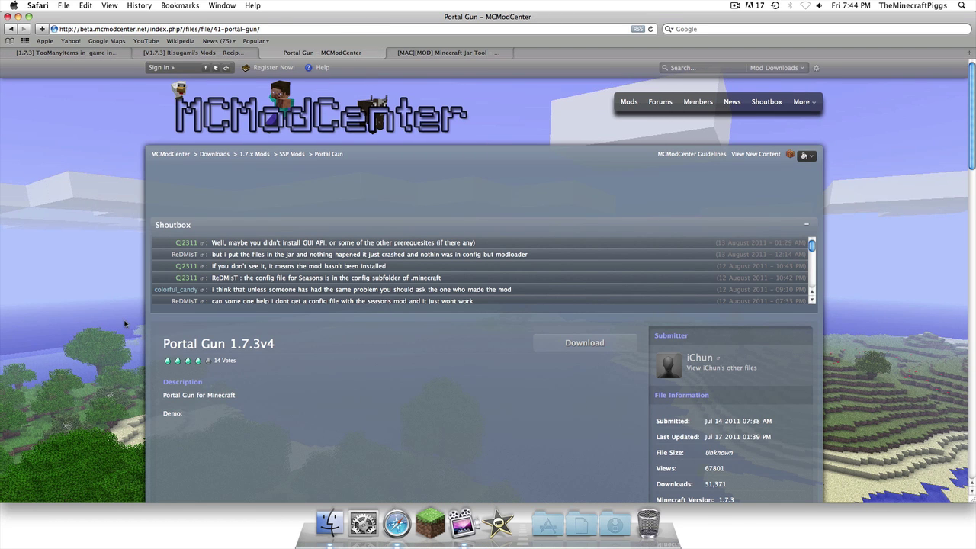
- Request the Portal Gun 1.7.3v4 download and skip the advertisement to reach the Hotfile page
scroll(298, 339, "down", 4)
left_click(583, 199)
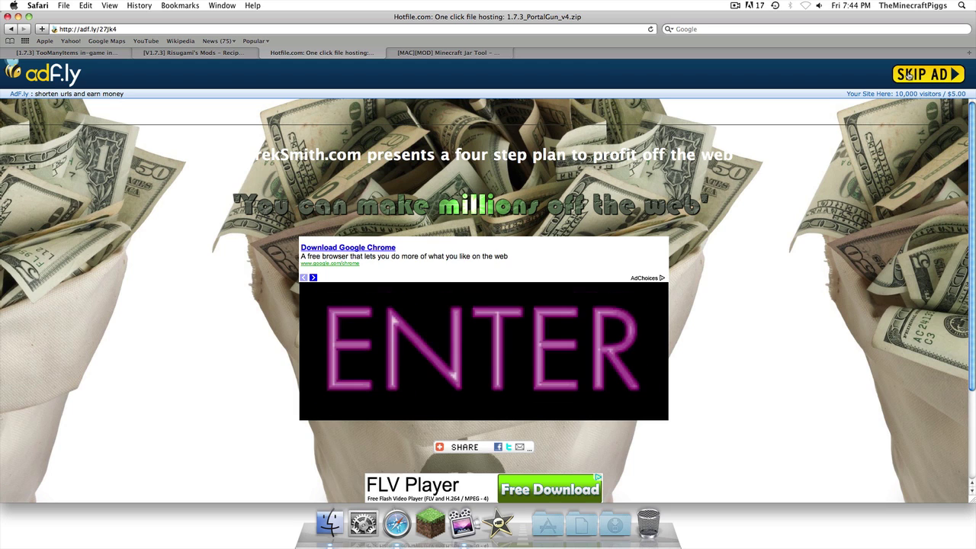
left_click(909, 74)
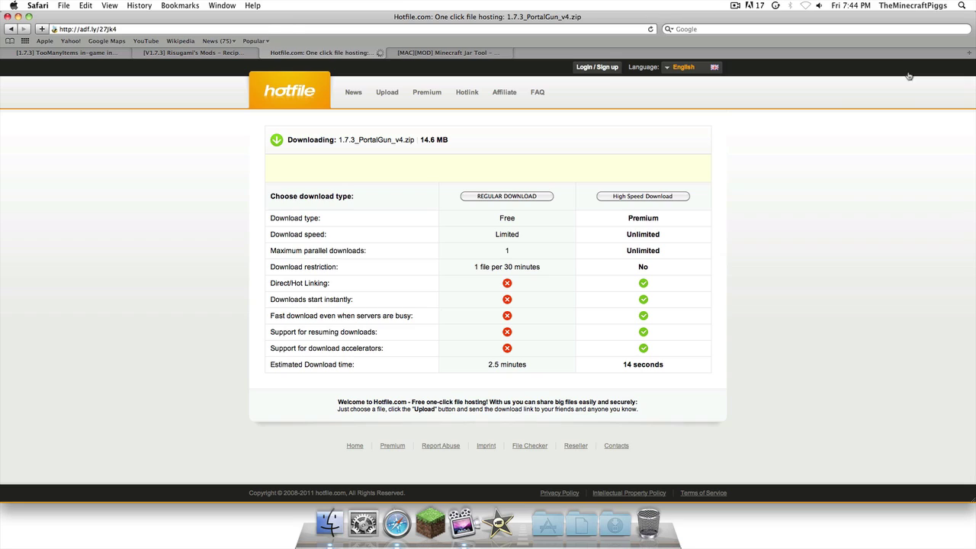
- Start the free regular download of 1.7.3_PortalGun_v4.zip after entering the two captcha words
left_click(482, 196)
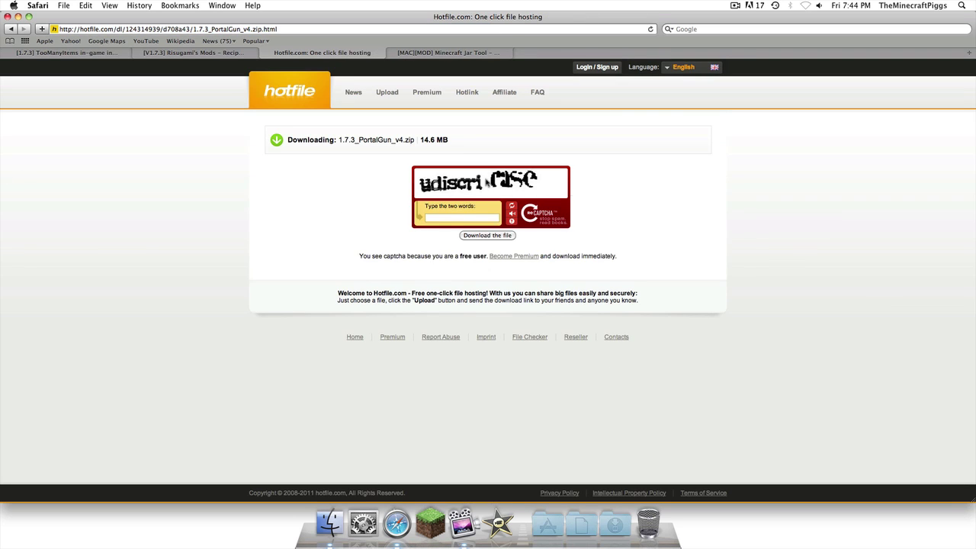
left_click(437, 218)
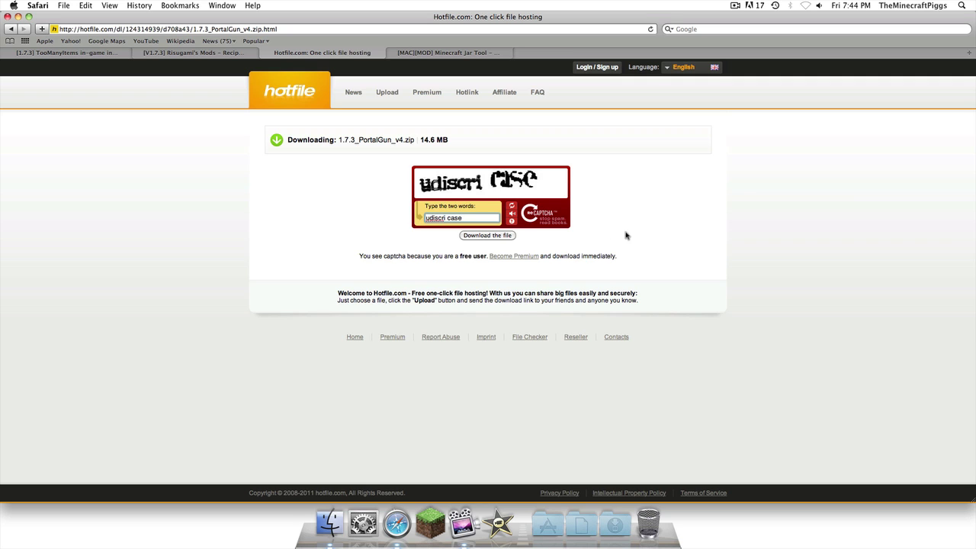
left_click(486, 235)
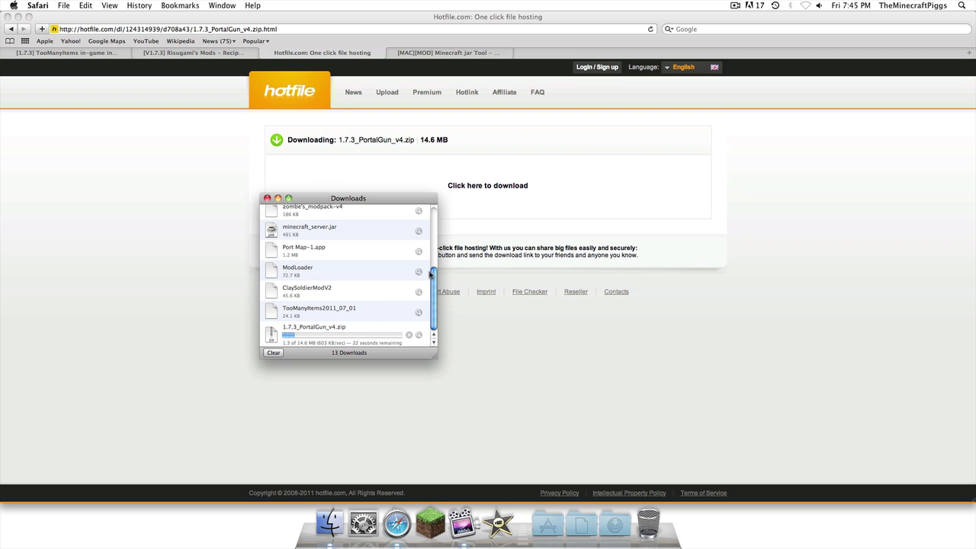
left_click(118, 178)
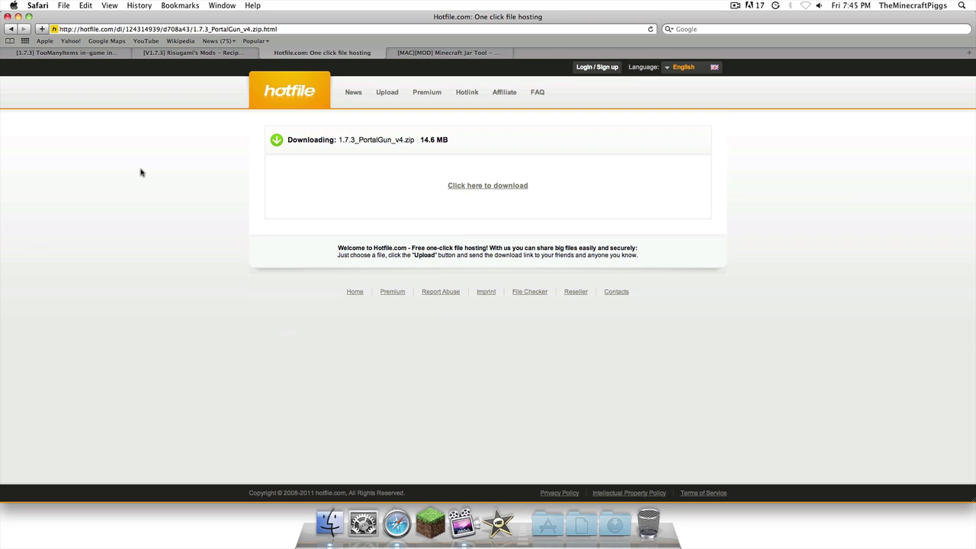
- Download ModLoader Beta 1.7.3 and AudioMod Beta 1.7_01 through the direct links in the Risugami's Mods thread
left_click(166, 54)
scroll(332, 349, "up", 15)
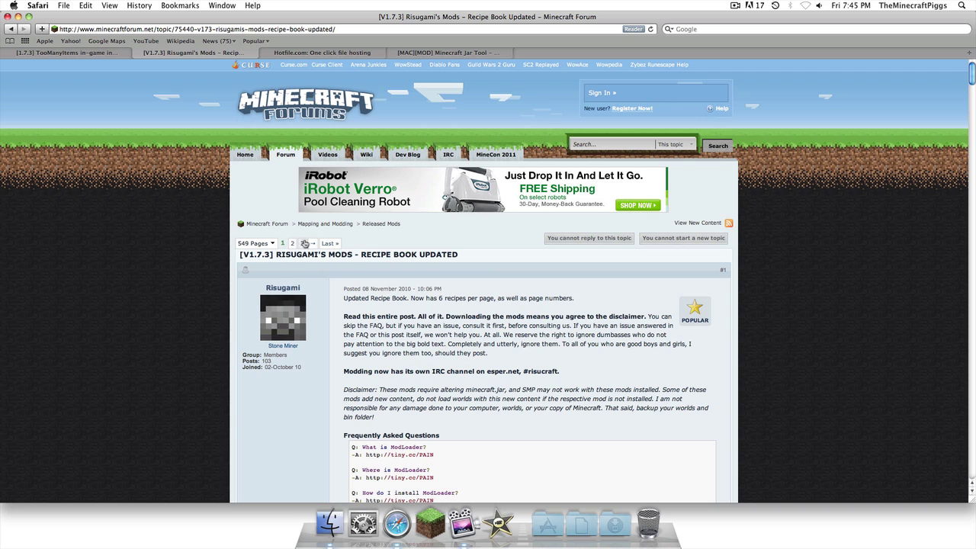
scroll(307, 375, "down", 15)
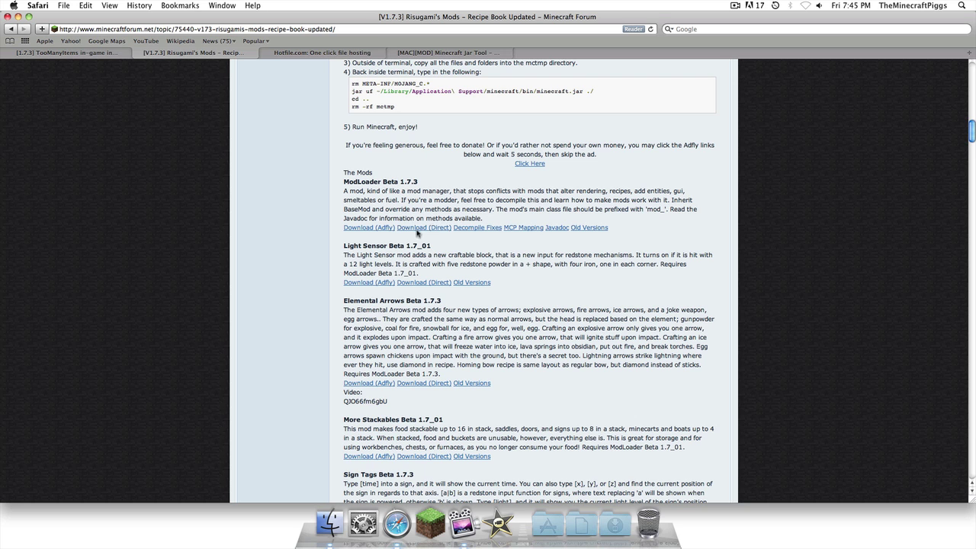
left_click(417, 229)
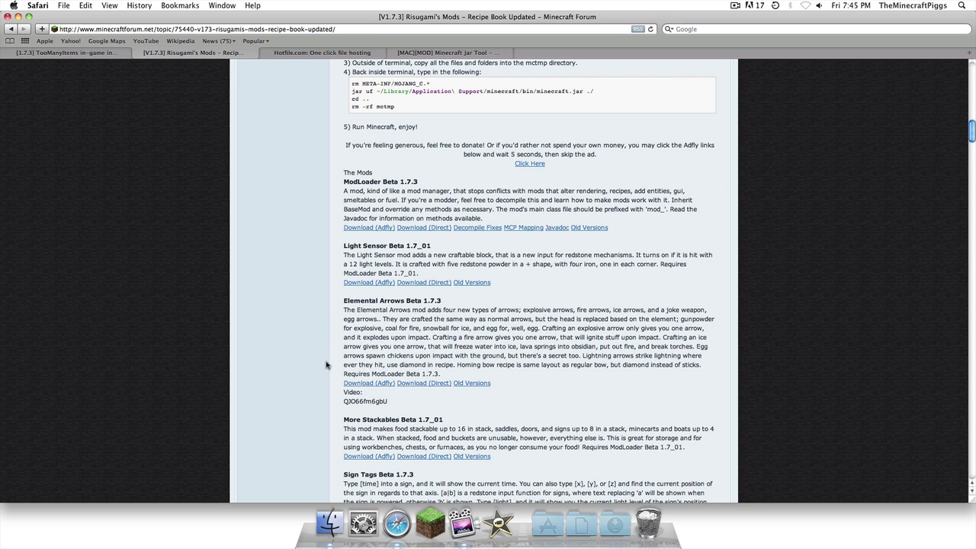
scroll(326, 365, "down", 5)
scroll(327, 365, "down", 10)
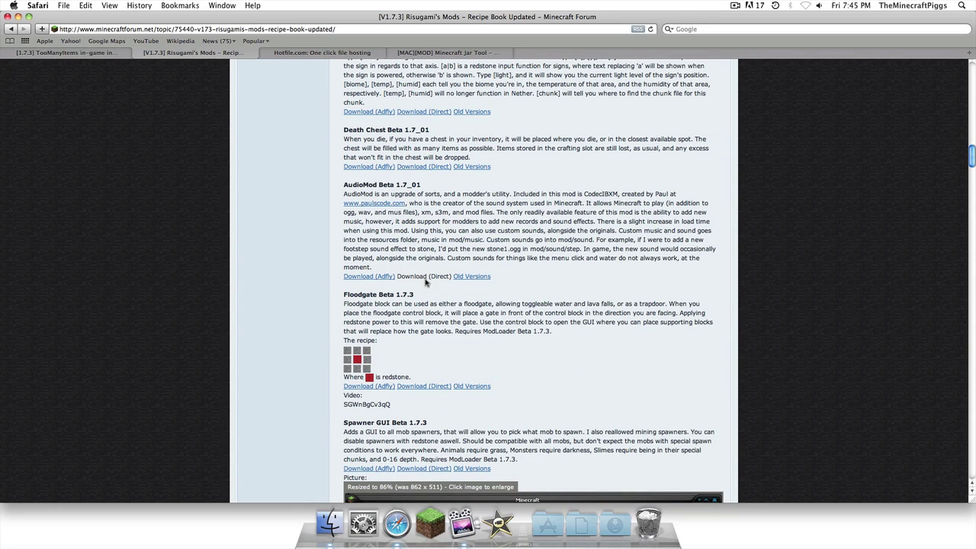
left_click(424, 278)
- Open the download for Minecraft 1.7.3 from the TooManyItems forum thread
left_click(66, 53)
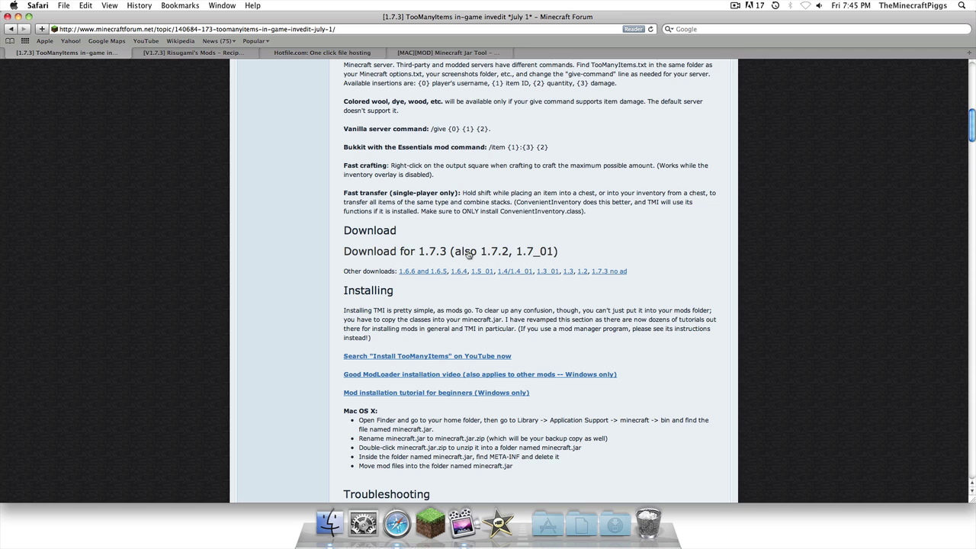
left_click(468, 255)
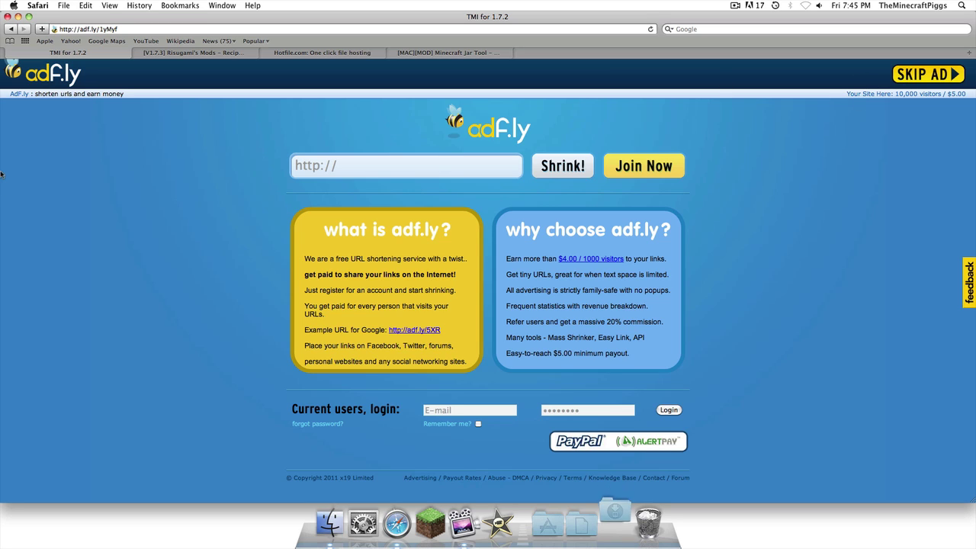
- Look over the download links in the Minecraft Jar Tool thread and close the browser window with all its pages
left_click(445, 55)
scroll(318, 279, "down", 5)
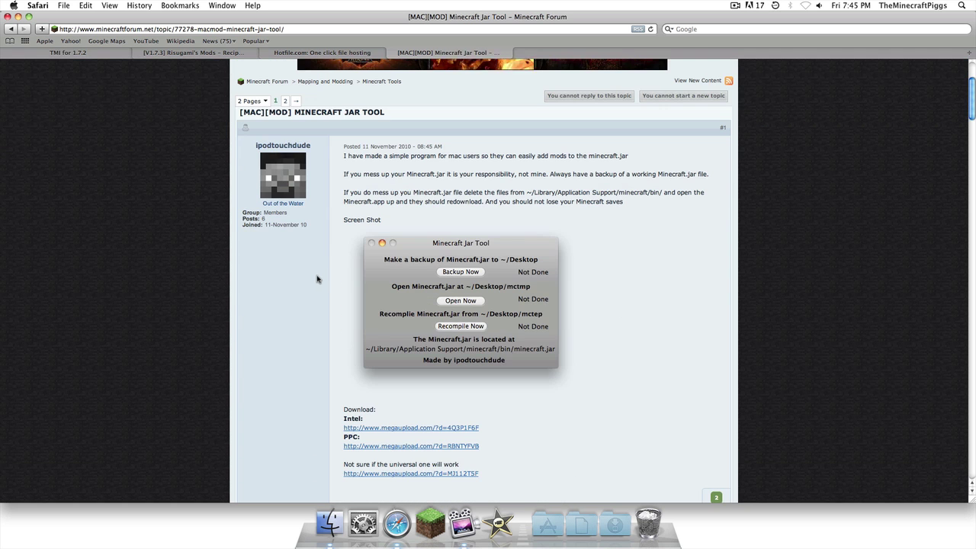
scroll(318, 279, "down", 4)
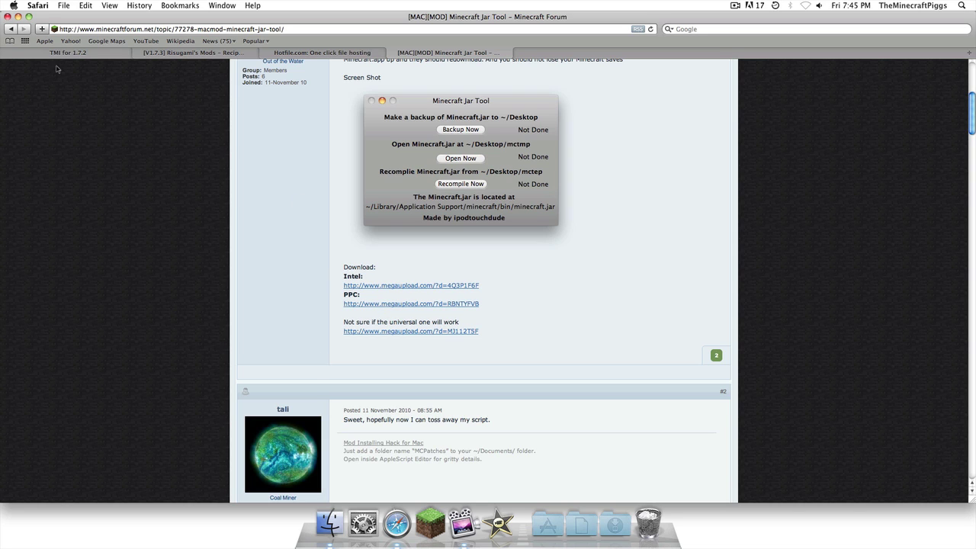
left_click(7, 16)
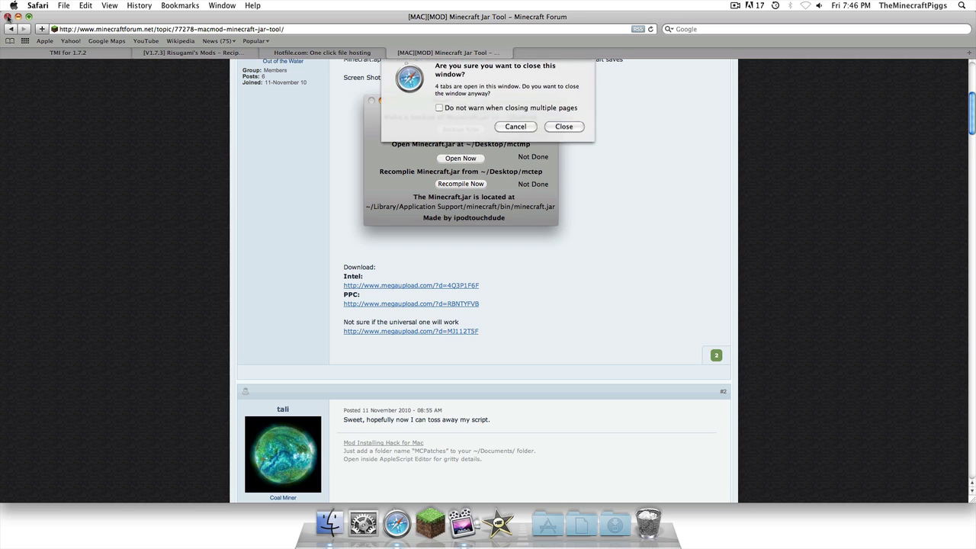
left_click(562, 132)
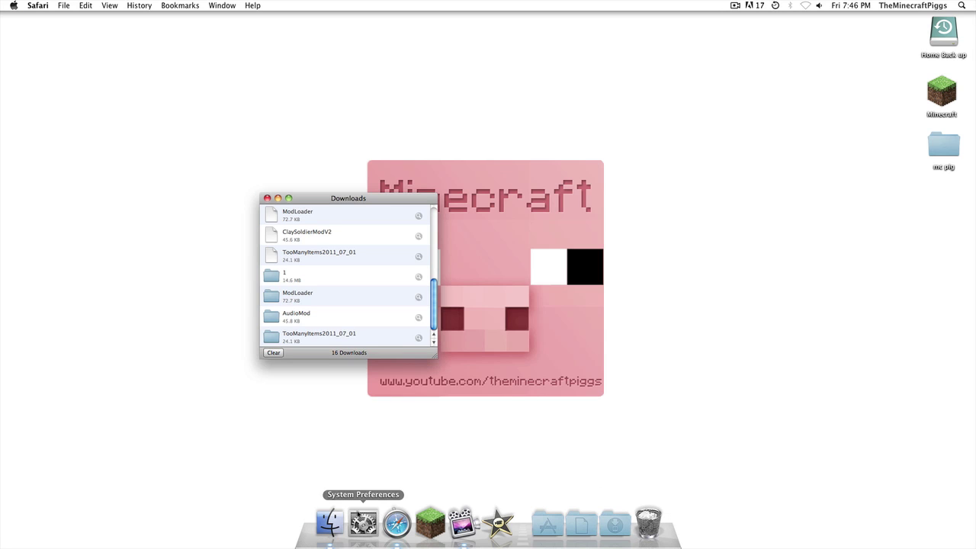
- Move the TooManyItems, 1, AudioMod and ModLoader folders and the Minecrafe Jar Tool from Downloads to the desktop
left_click(609, 527)
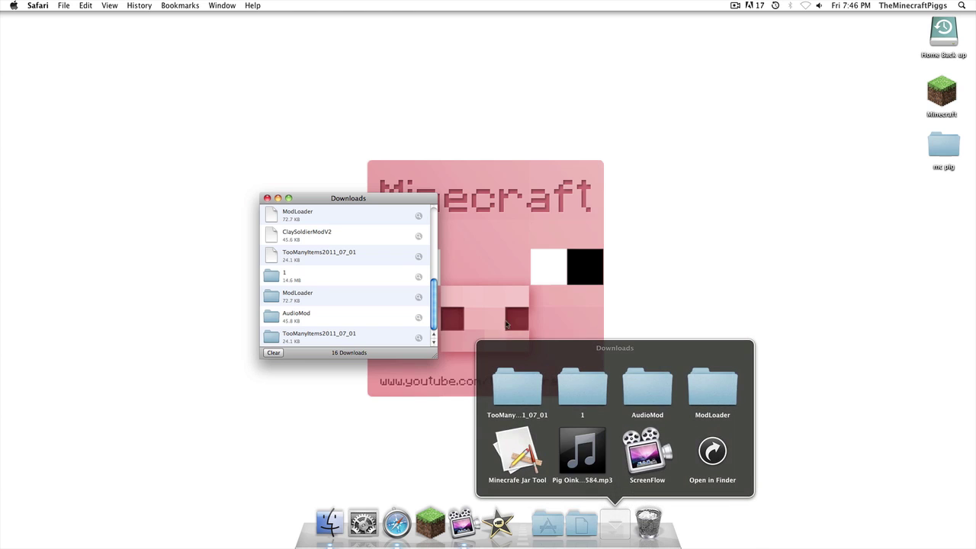
left_click_drag(517, 394, 573, 158)
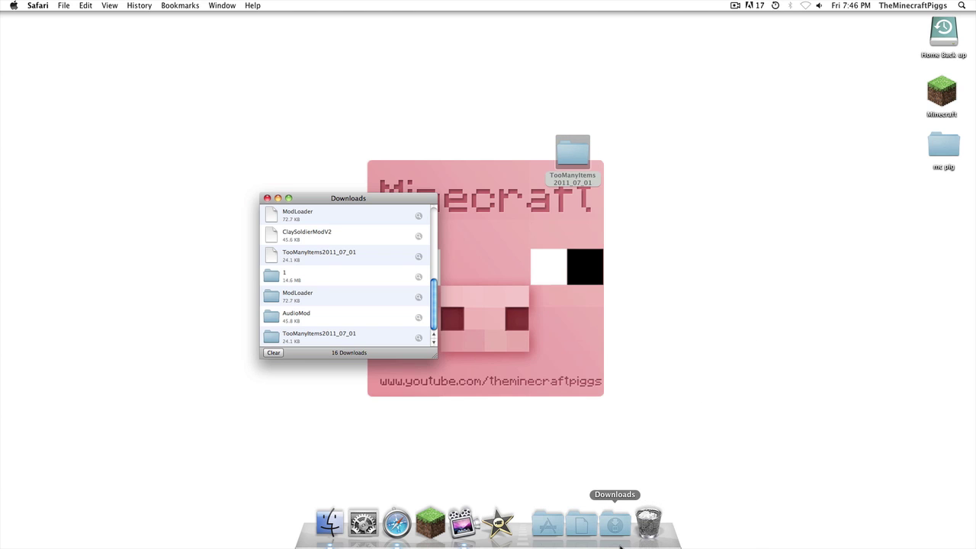
left_click(612, 521)
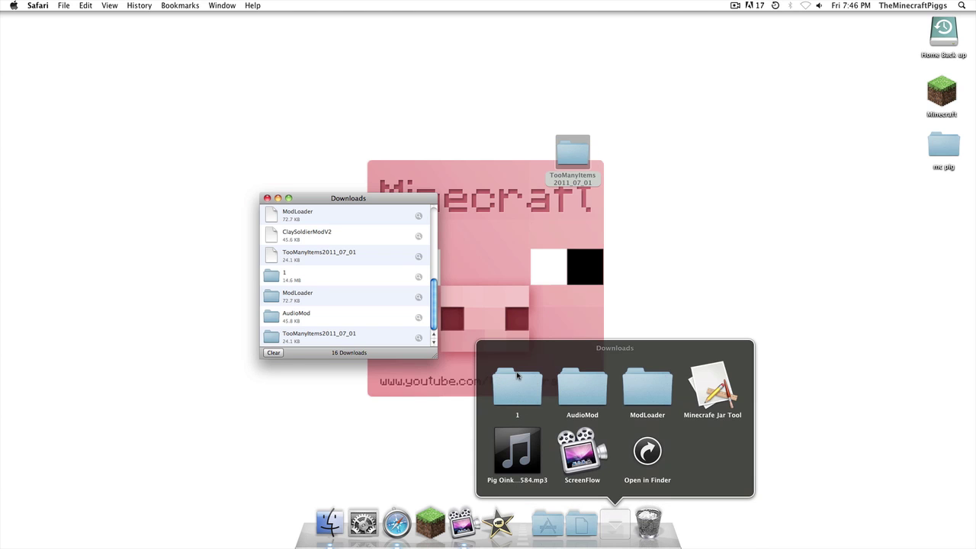
left_click_drag(513, 375, 630, 152)
left_click(614, 525)
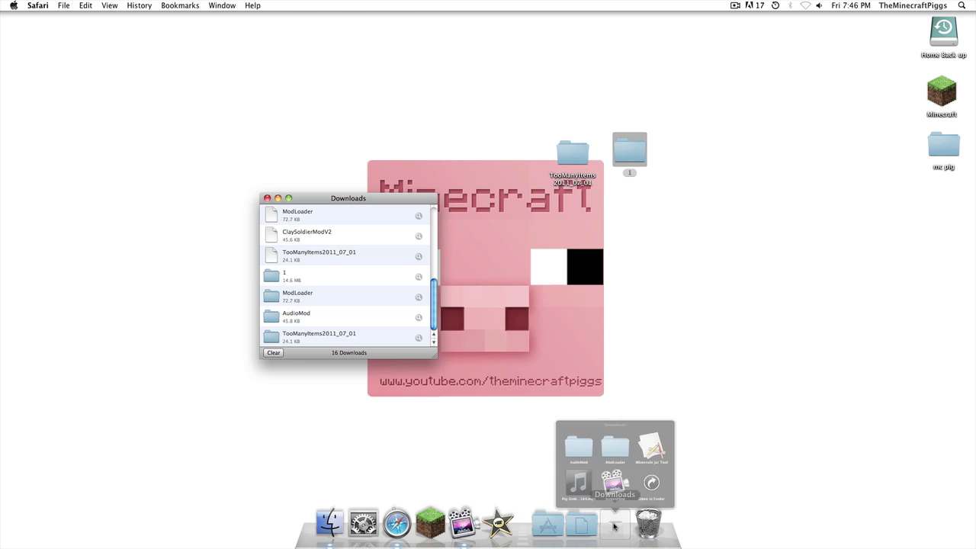
left_click_drag(548, 391, 648, 246)
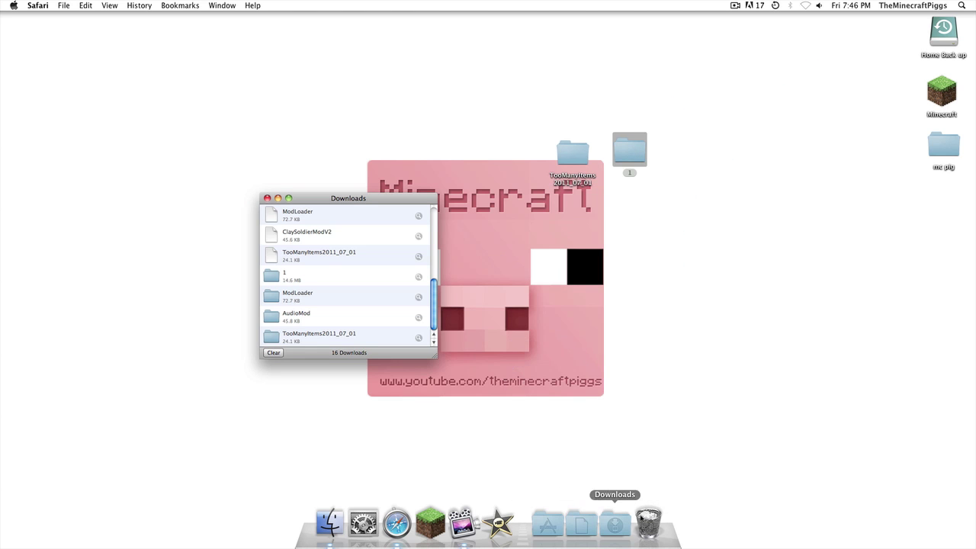
left_click(614, 524)
left_click_drag(543, 391, 519, 261)
left_click(609, 534)
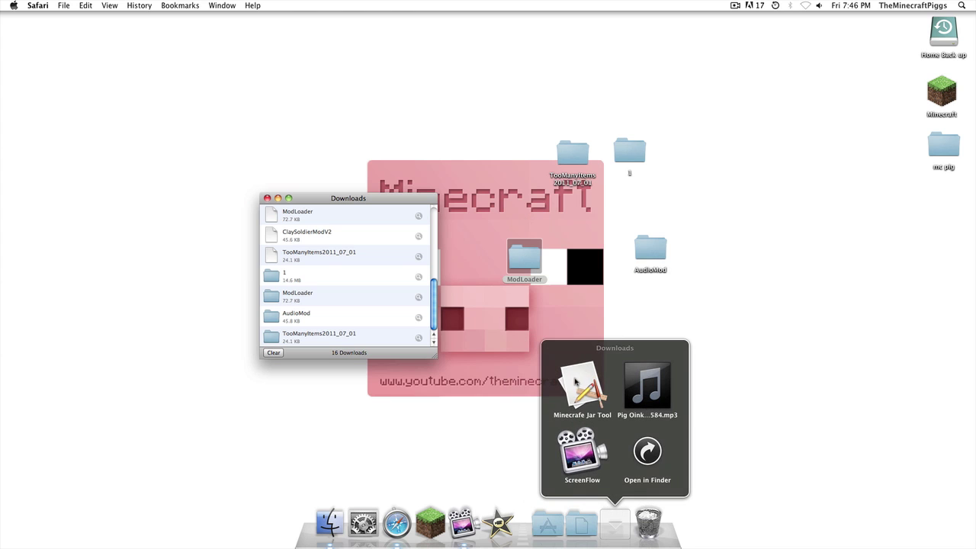
left_click_drag(574, 382, 706, 137)
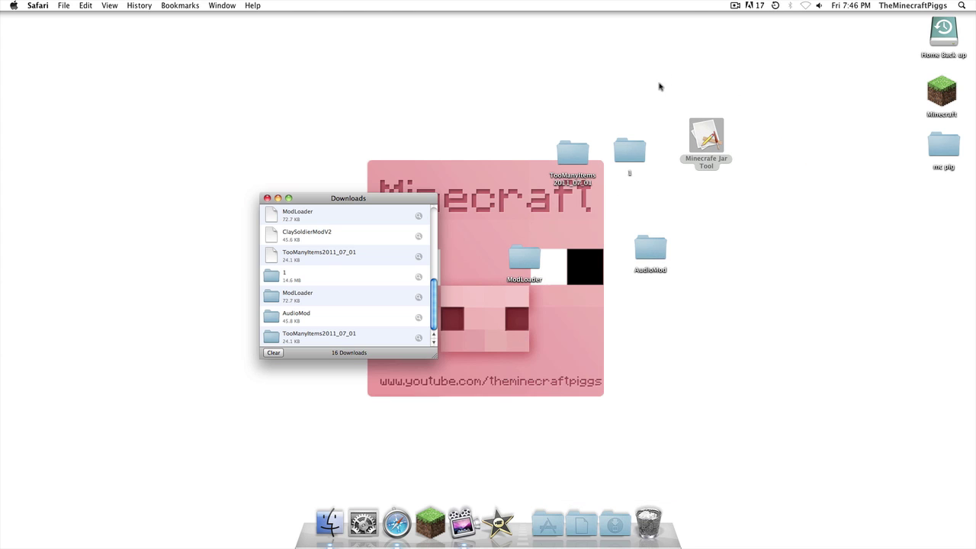
- Close the browser's Downloads window and move the TooManyItems folder above the ModLoader folder on the desktop
left_click(712, 288)
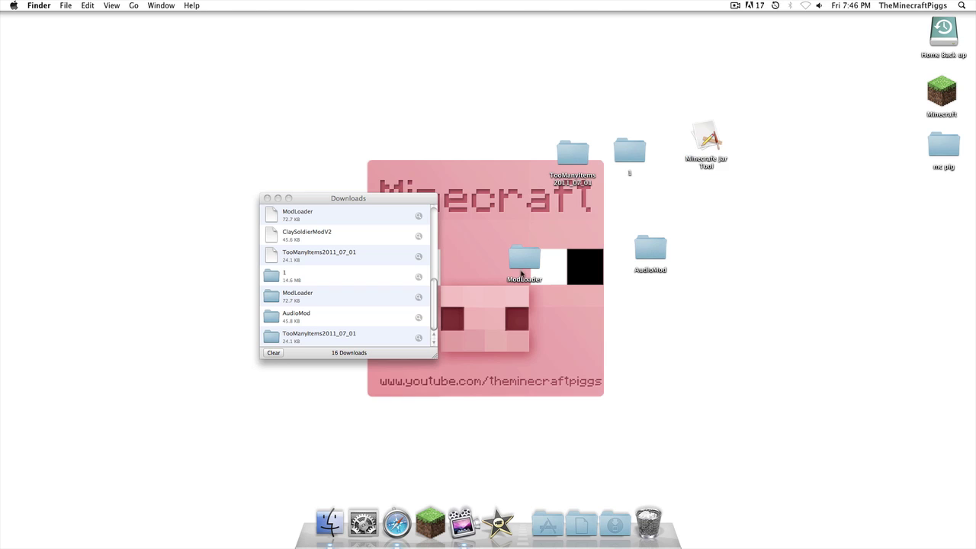
left_click(267, 198)
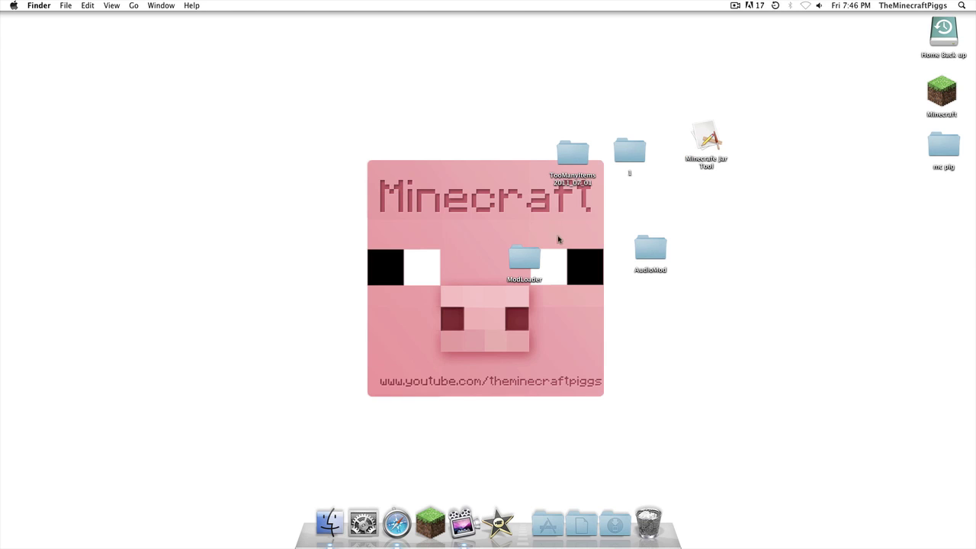
left_click_drag(579, 162, 512, 173)
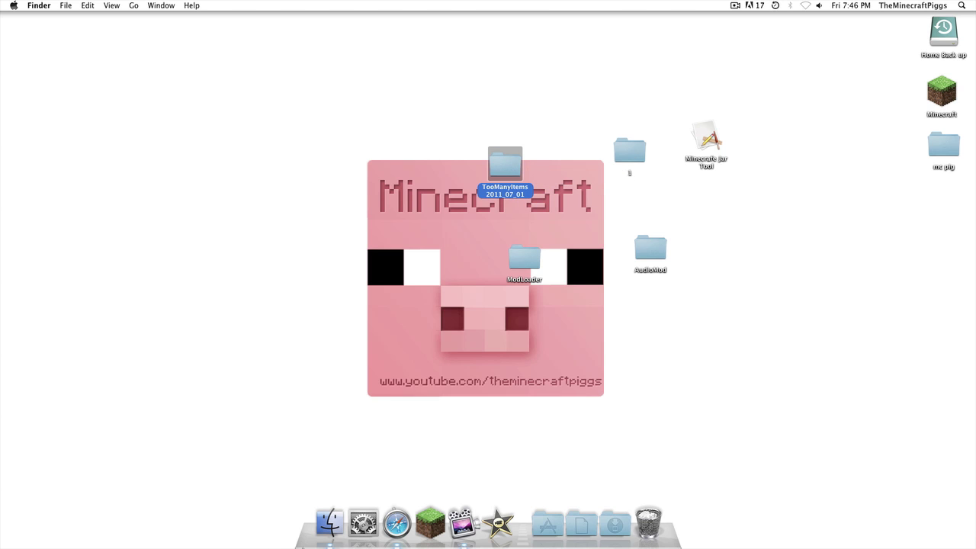
left_click(330, 522)
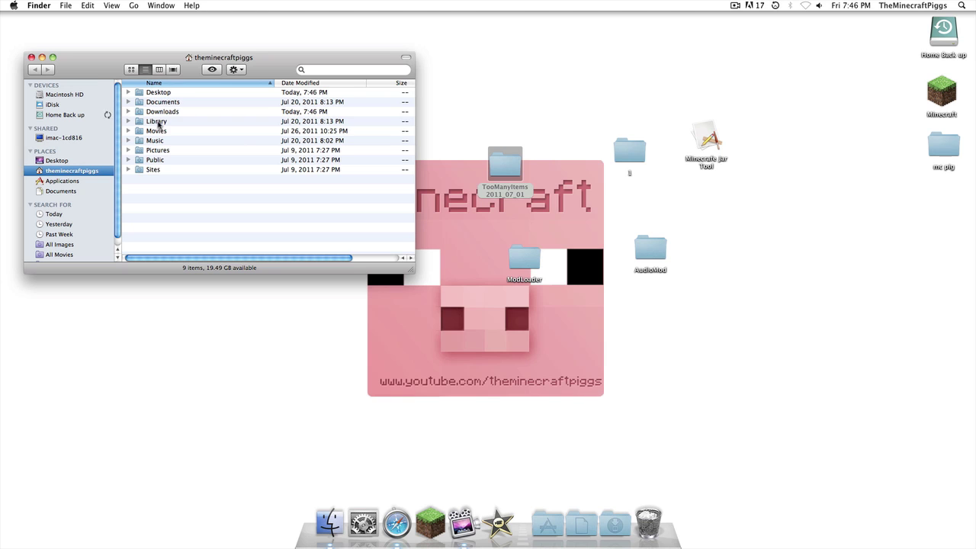
double_click(160, 121)
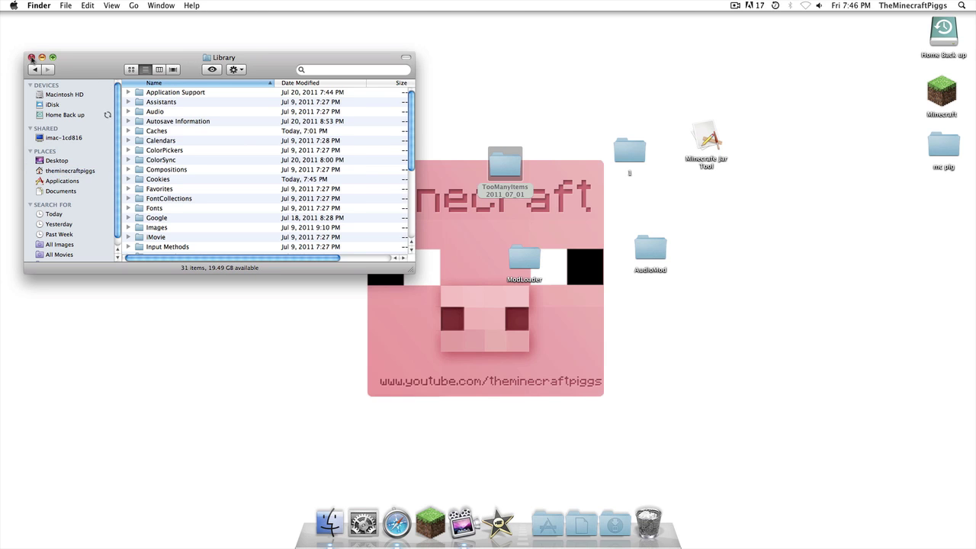
left_click(31, 58)
left_click(562, 345)
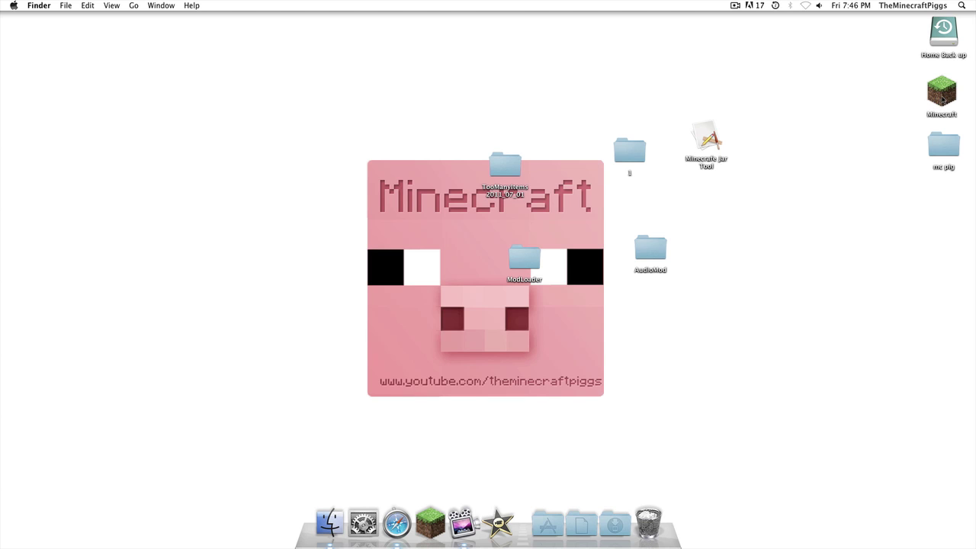
double_click(942, 96)
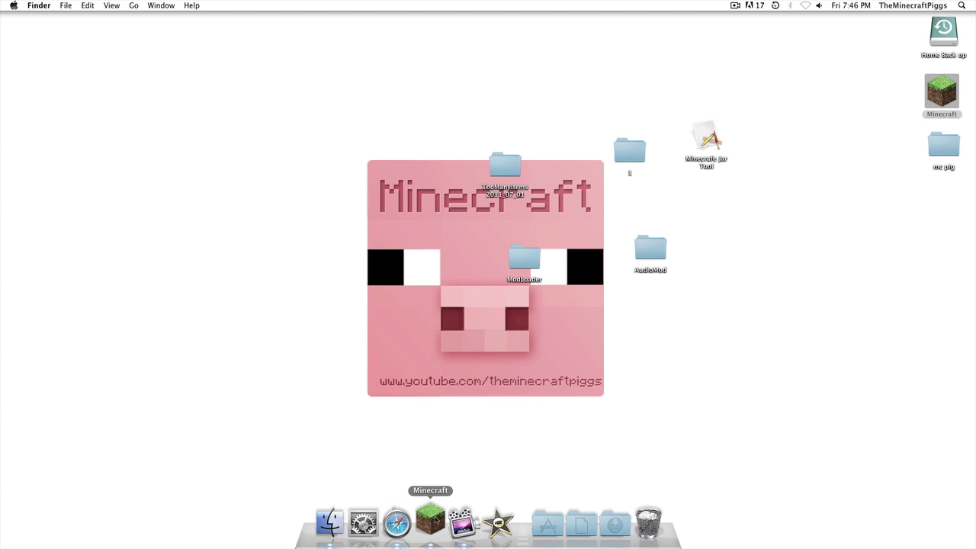
right_click(431, 523)
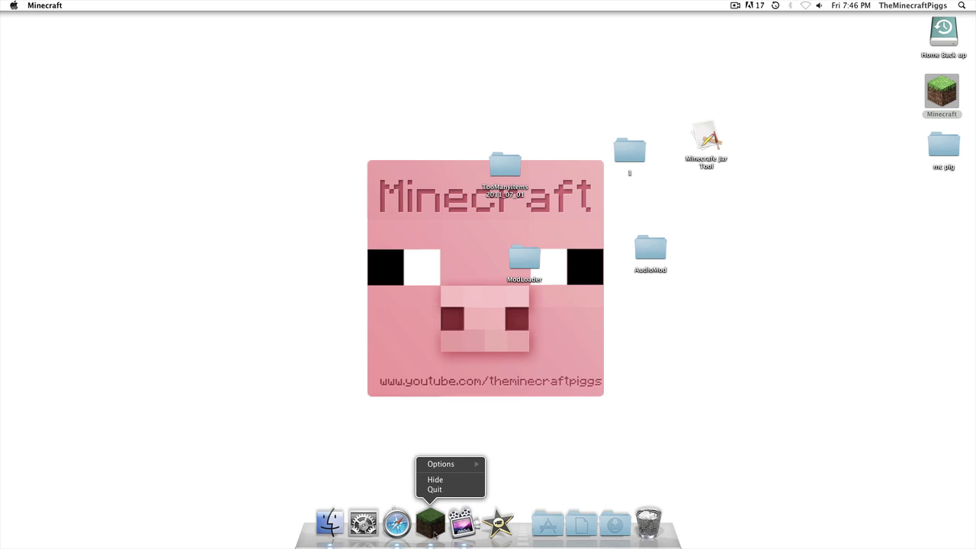
left_click(448, 491)
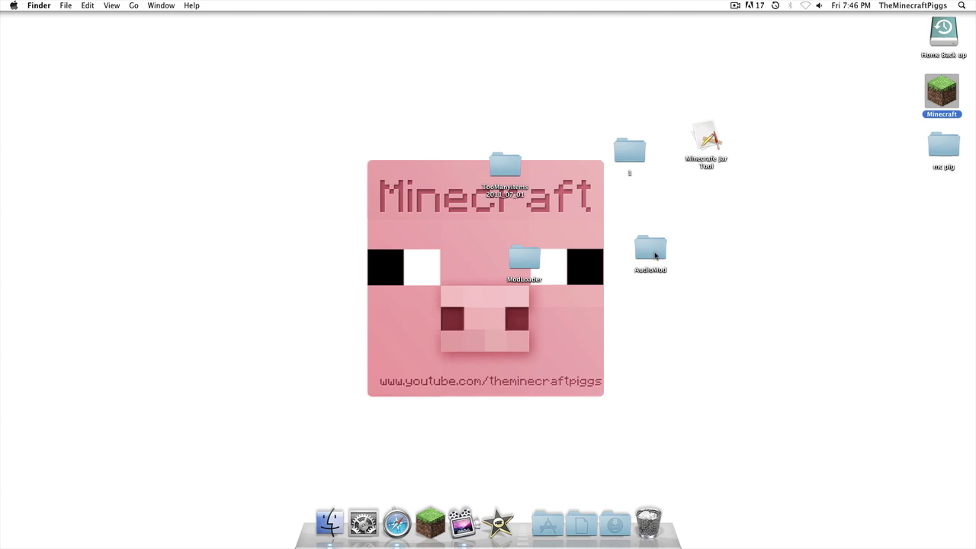
- Group the AudioMod, 1, TooManyItems and ModLoader folders close together in the middle of the desktop
left_click_drag(652, 250, 447, 205)
left_click_drag(629, 152, 450, 259)
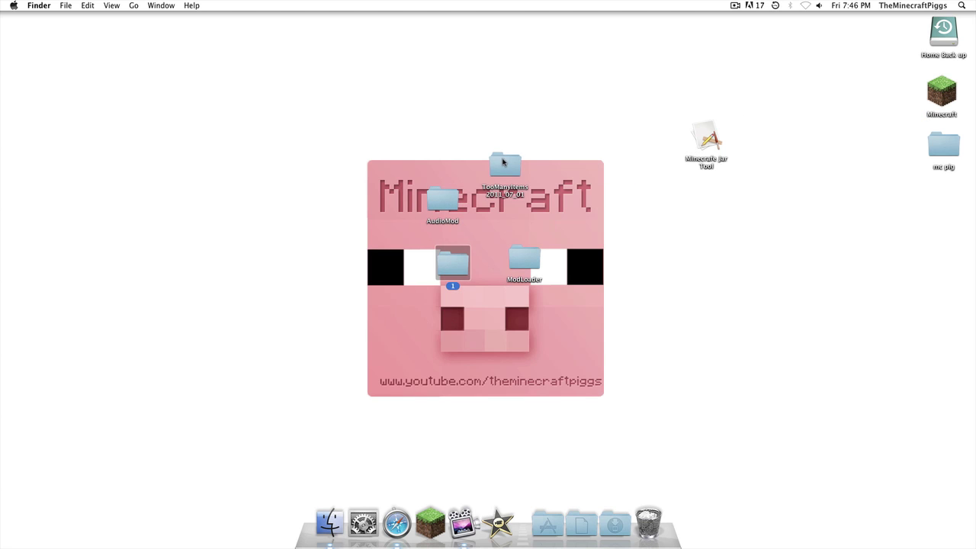
left_click_drag(502, 161, 507, 207)
left_click_drag(526, 261, 496, 275)
- Extract Minecraft.jar with the Minecrafe Jar Tool and open the mctmp folder, placing its window clear of the mod folders
left_click(704, 137)
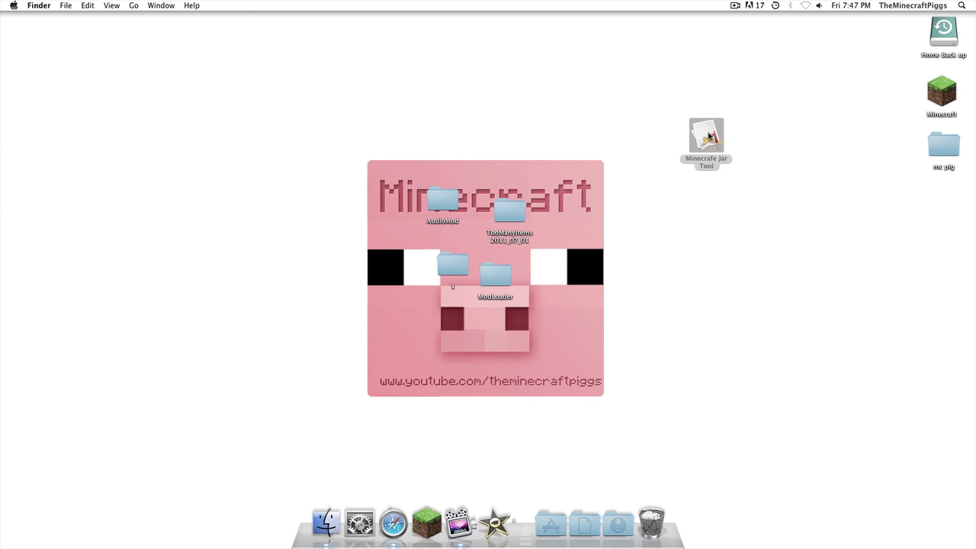
double_click(706, 137)
left_click_drag(543, 230, 594, 41)
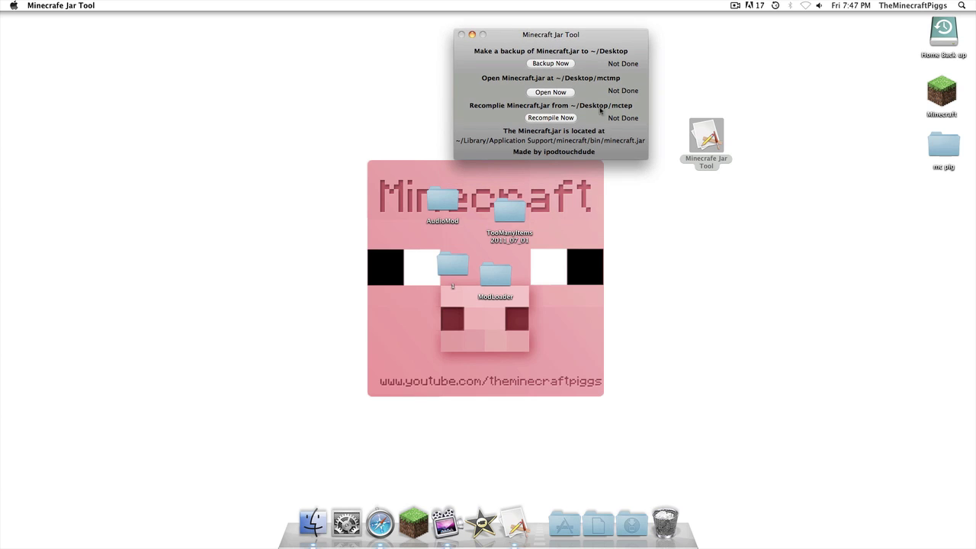
left_click(563, 92)
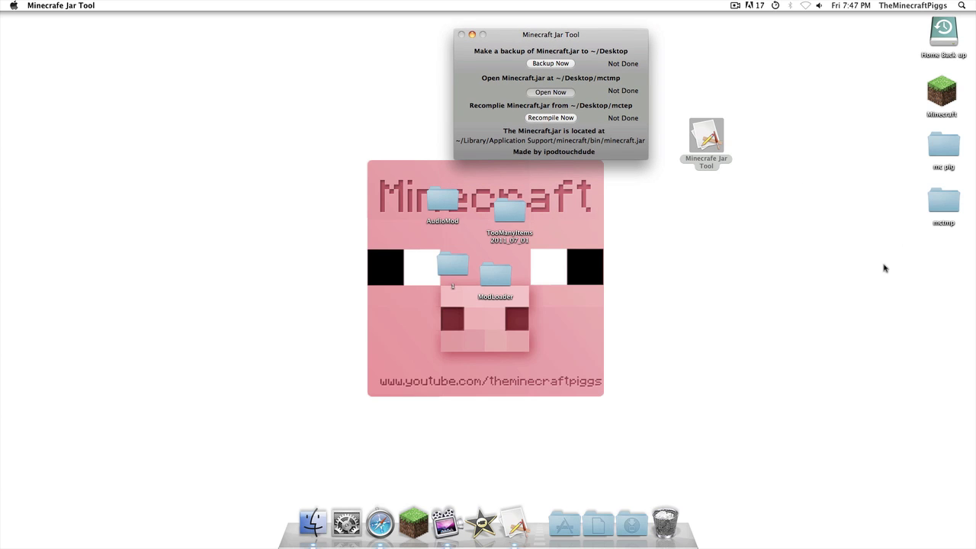
double_click(951, 211)
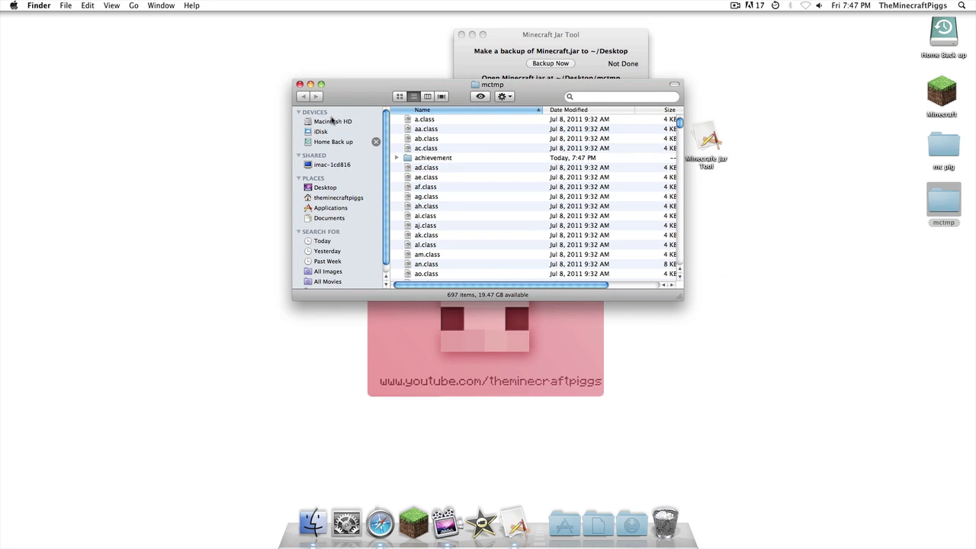
left_click_drag(537, 99, 818, 202)
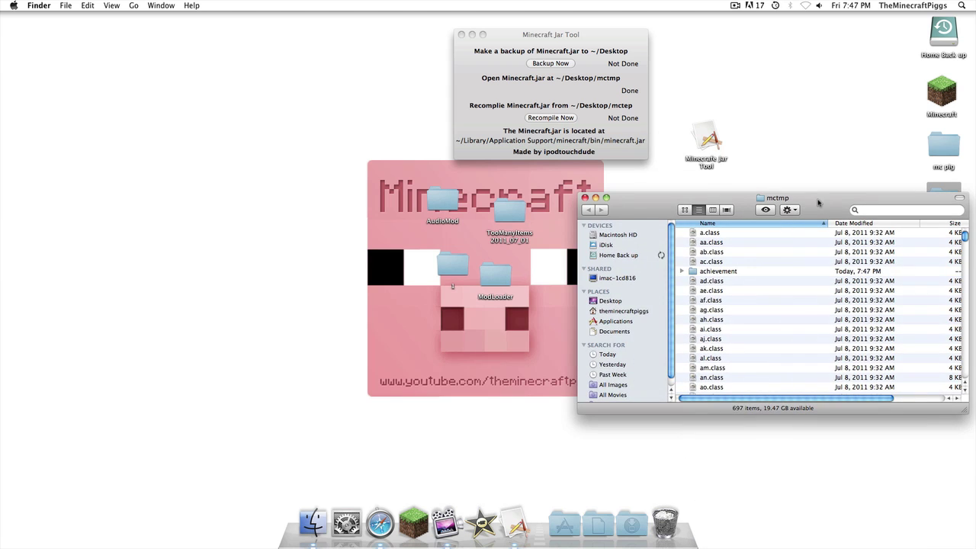
- Move all files from the ModLoader folder into mctmp, replacing every existing item, and close the ModLoader folder
double_click(493, 272)
left_click(173, 191)
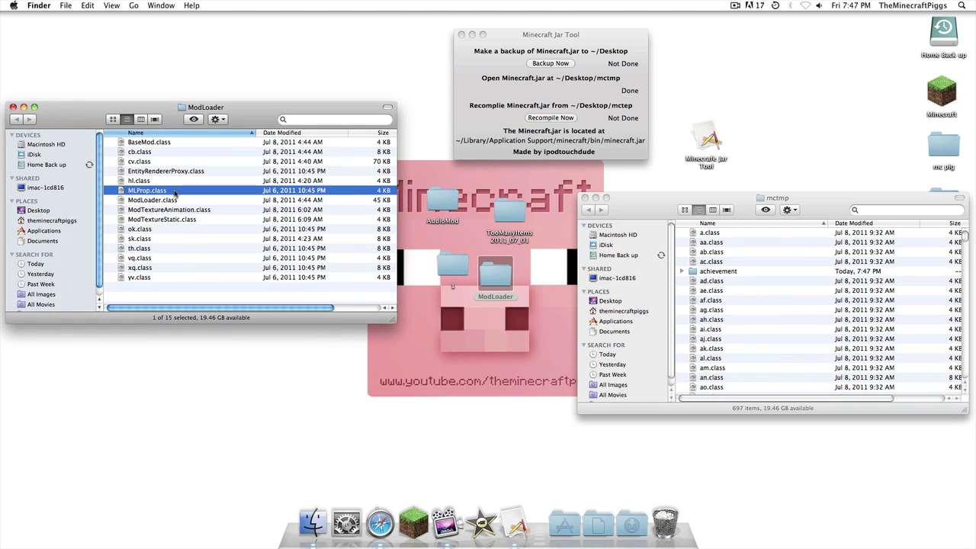
key("super+a")
left_click_drag(134, 217, 721, 324)
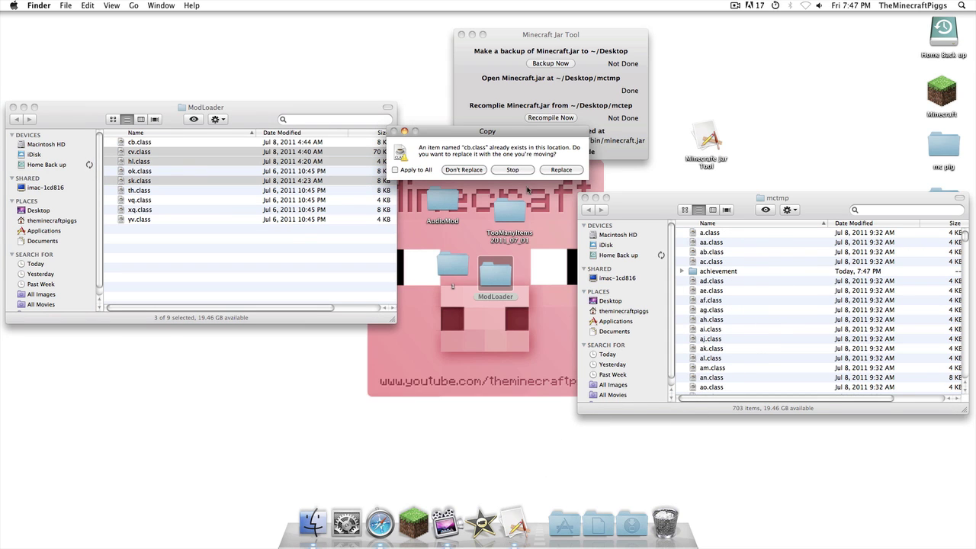
left_click(396, 170)
left_click(564, 171)
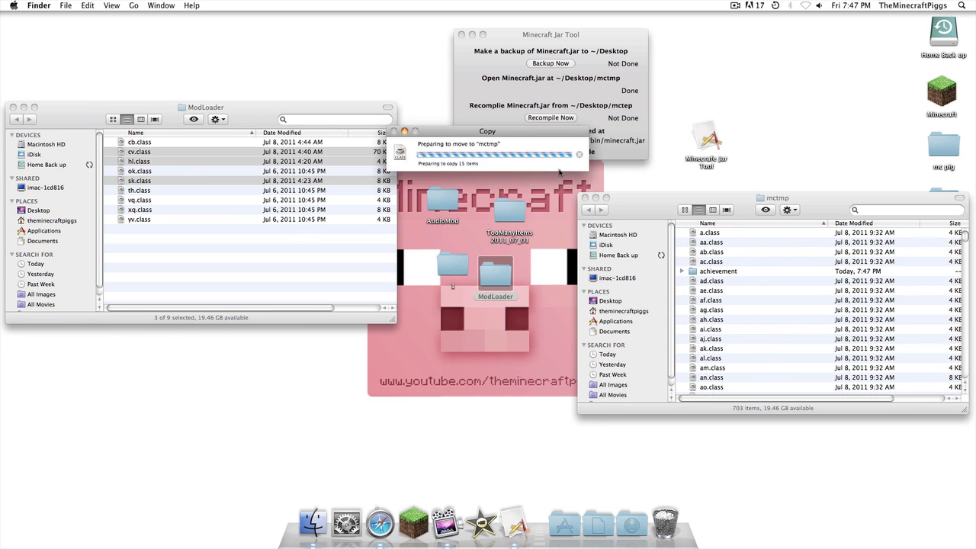
left_click(12, 107)
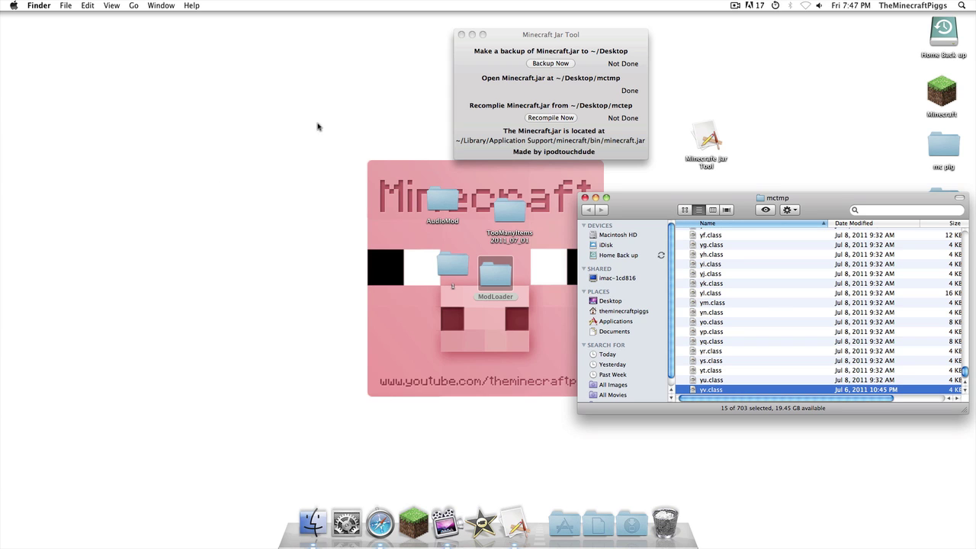
- Move the entire contents of the AudioMod folder into mctmp, replacing every existing item, and close the AudioMod folder
double_click(442, 203)
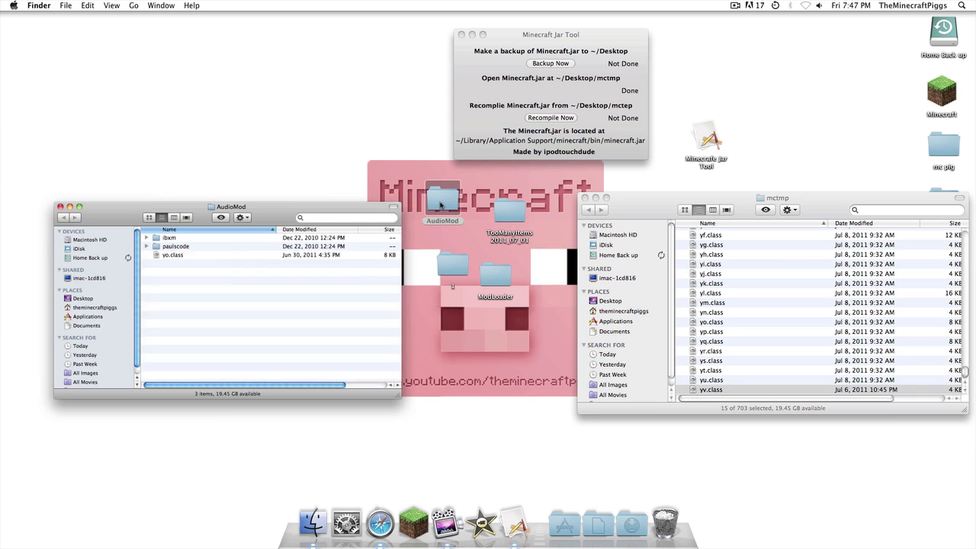
left_click(158, 254)
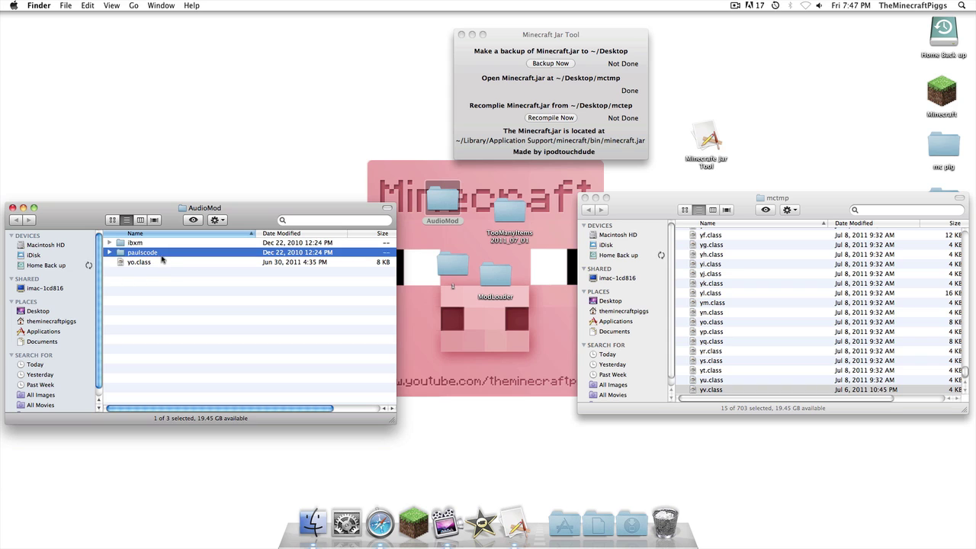
key("super+a")
left_click_drag(139, 252, 779, 312)
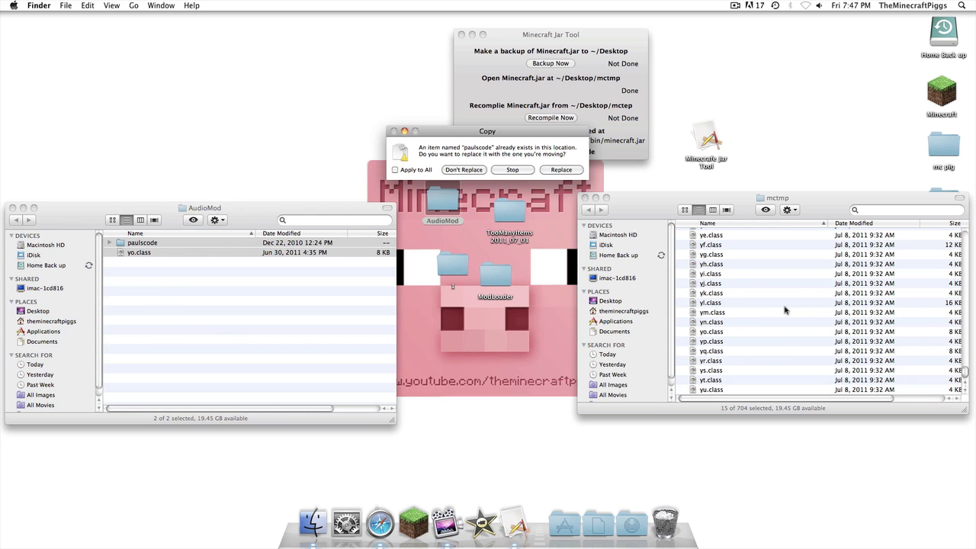
left_click(395, 169)
left_click(564, 171)
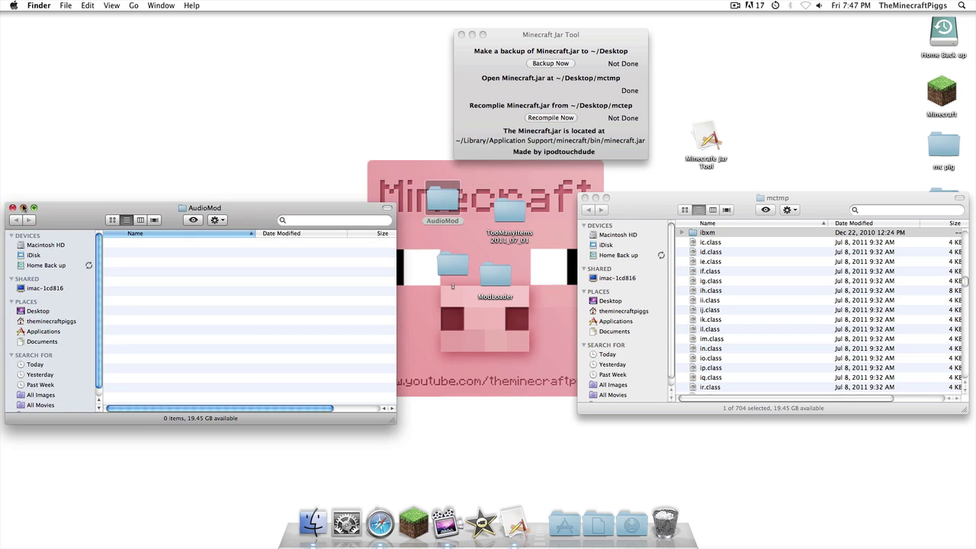
left_click(12, 208)
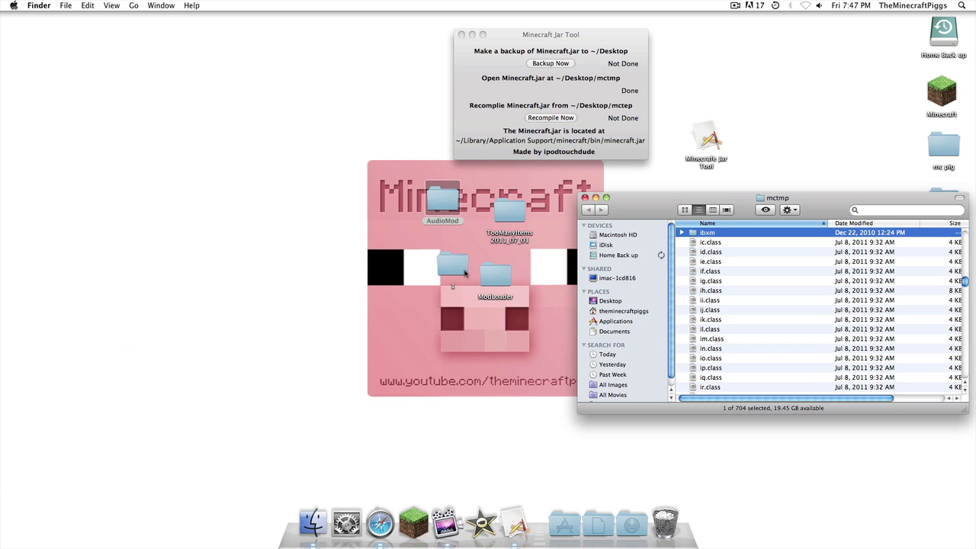
- Open folder 1, then move all TooManyItems files into mctmp, replacing existing ones, and close the TooManyItems folder
double_click(448, 264)
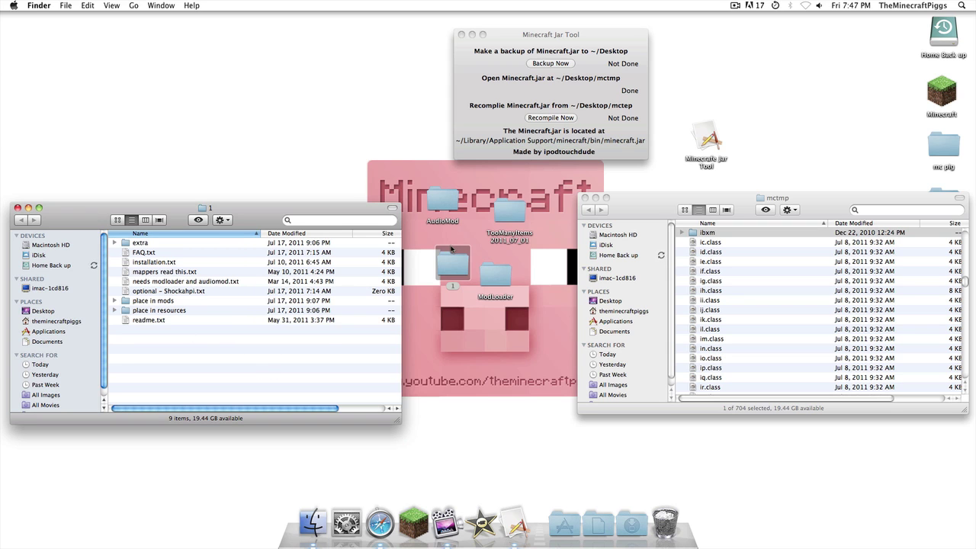
double_click(510, 209)
left_click(276, 169)
key("super+a")
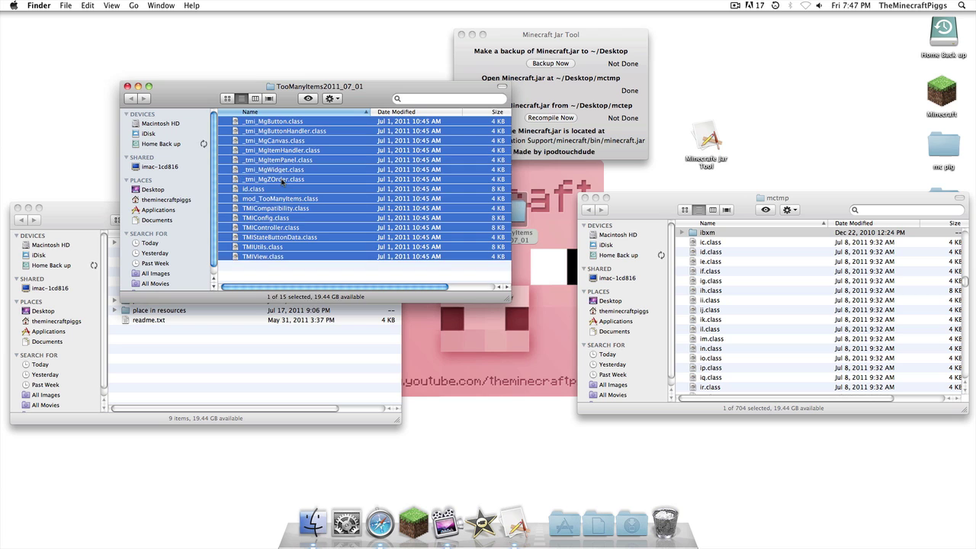
left_click_drag(281, 180, 759, 292)
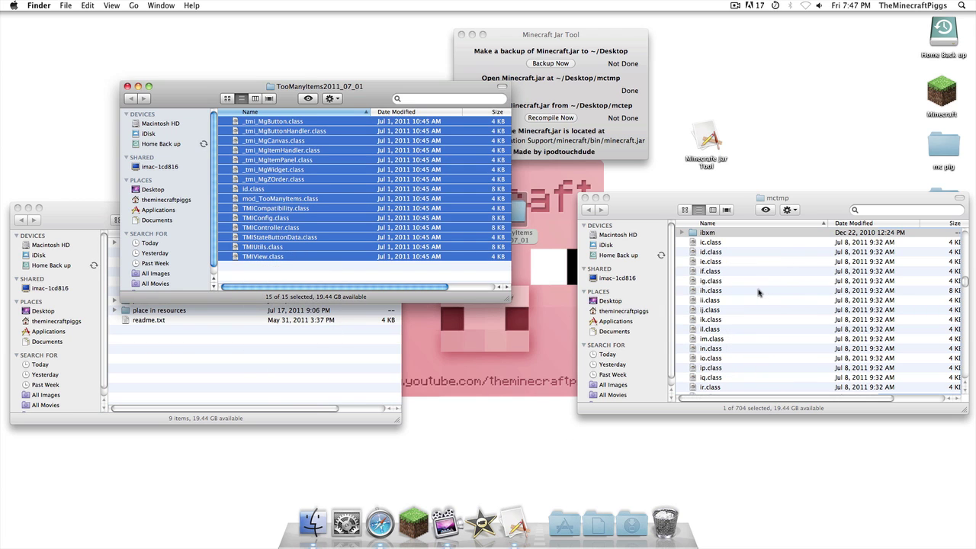
left_click(568, 177)
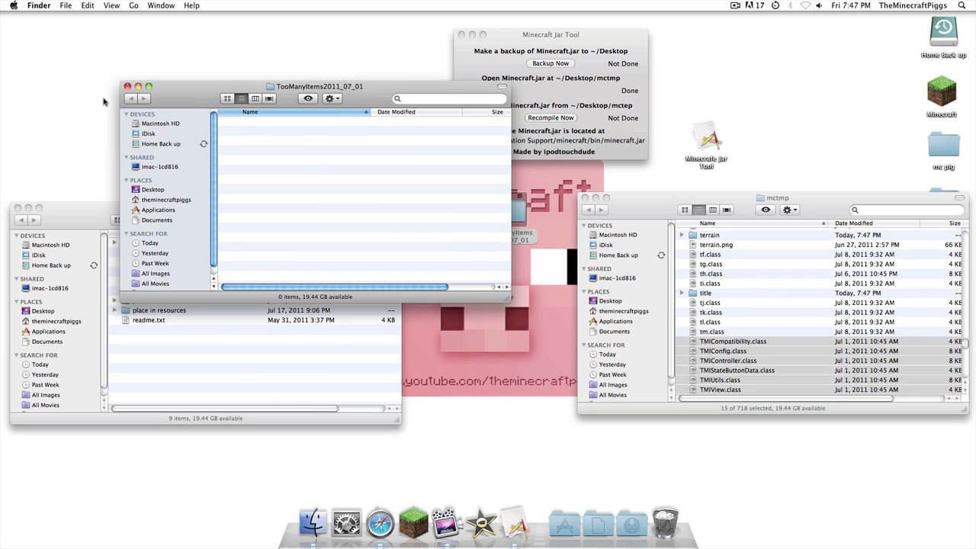
left_click(127, 86)
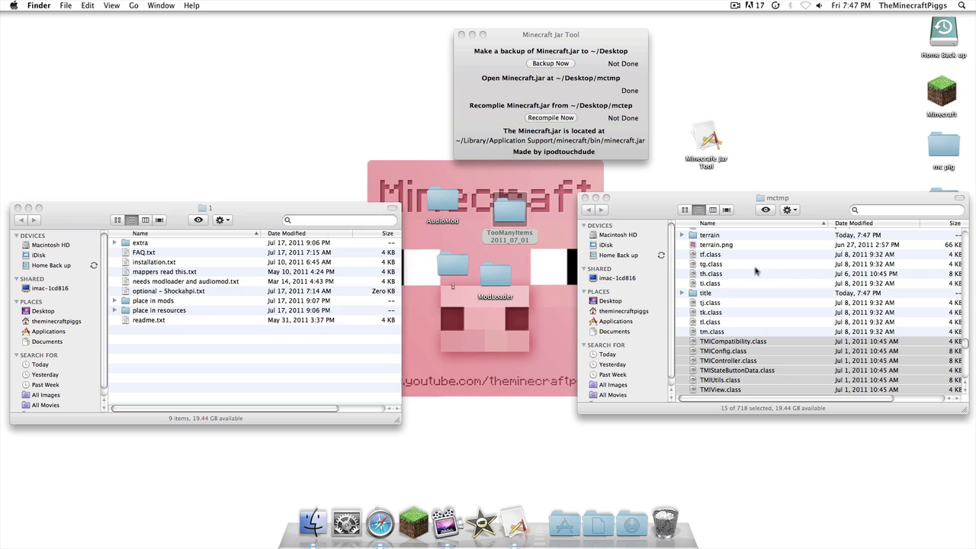
- Close the mctmp folder, recompile Minecraft.jar with the Minecrafe Jar Tool and quit the tool
left_click(586, 197)
left_click(598, 128)
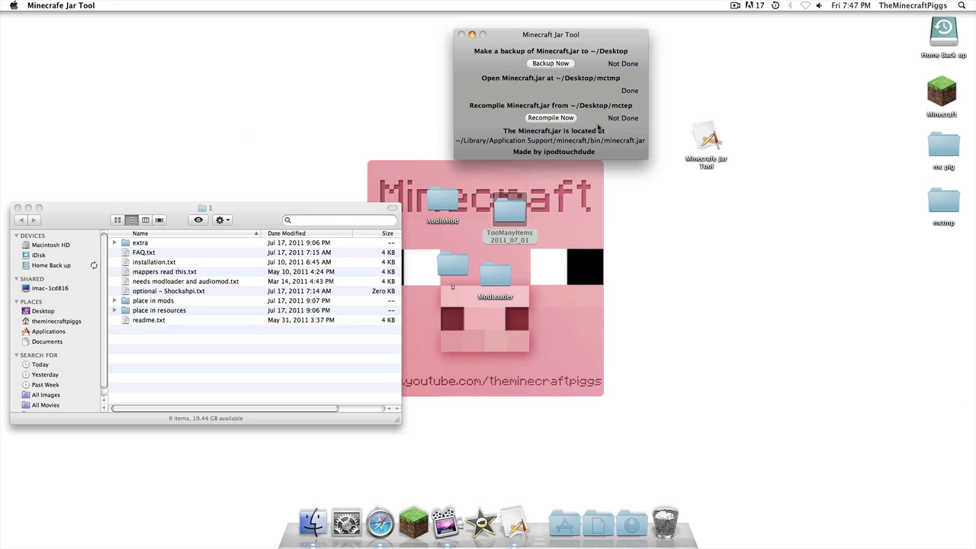
left_click(555, 117)
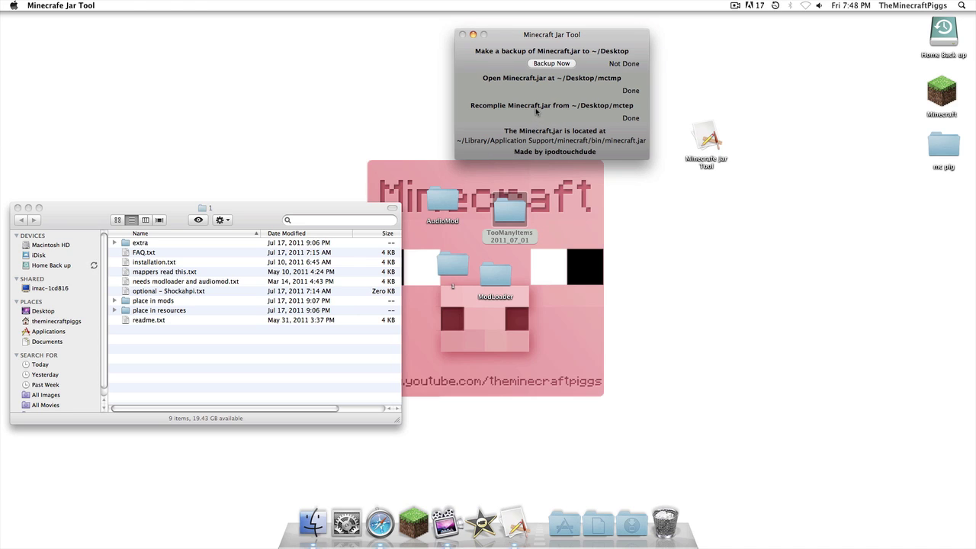
key("super+q")
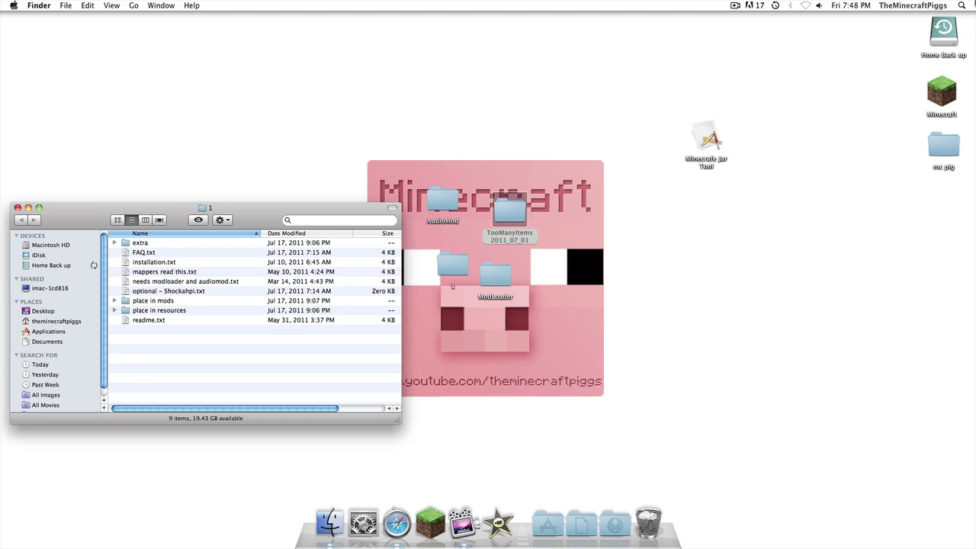
- Close folder 1 and open the minecraft folder under Library/Application Support in the home folder
left_click(334, 525)
left_click(329, 523)
left_click(329, 523)
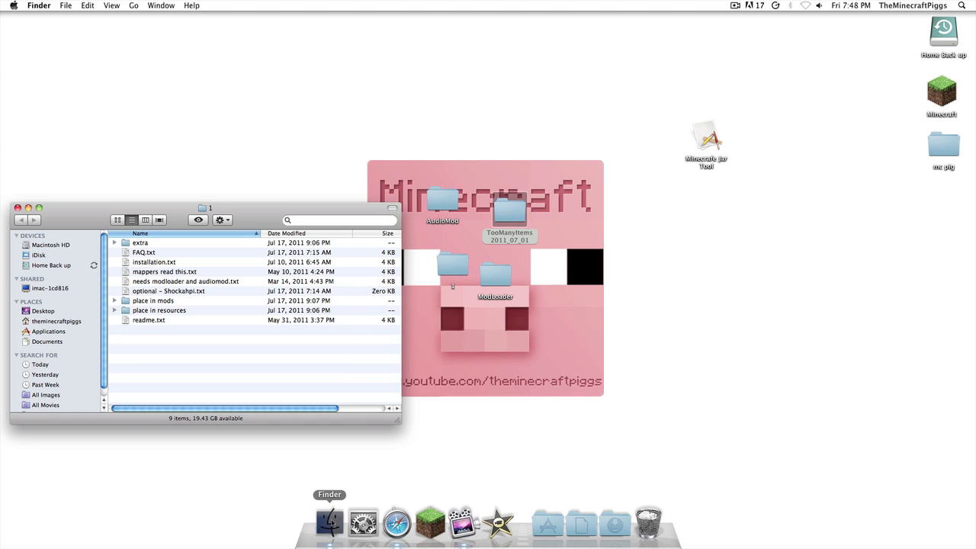
left_click(18, 207)
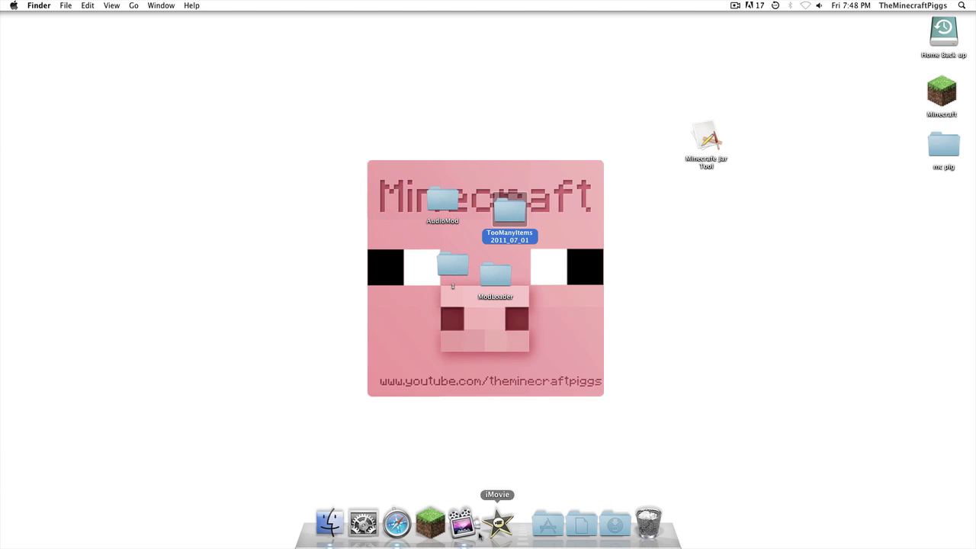
left_click(329, 523)
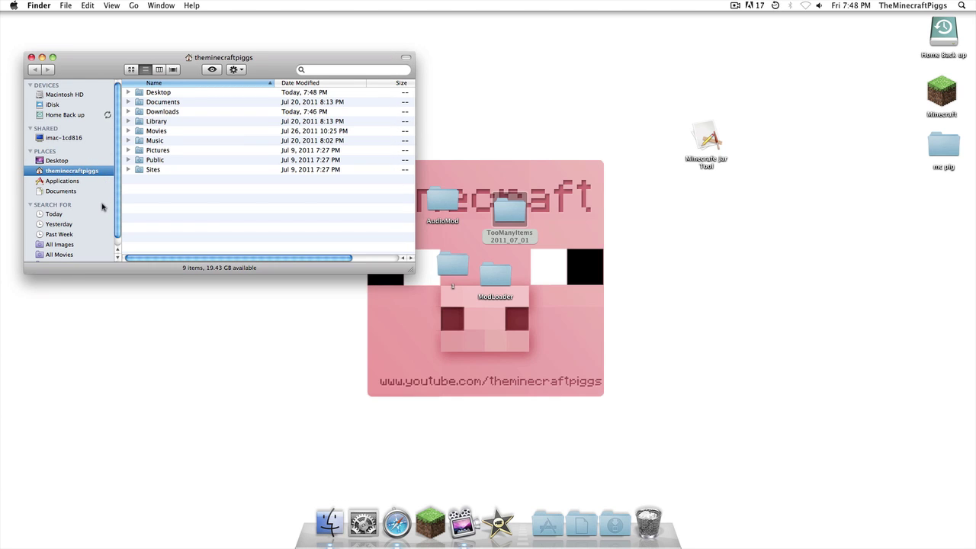
double_click(157, 121)
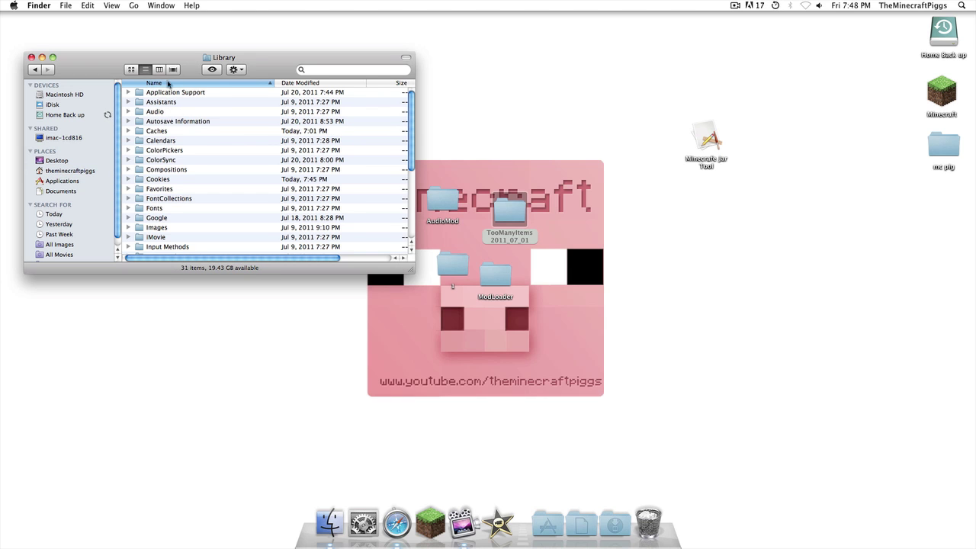
double_click(169, 92)
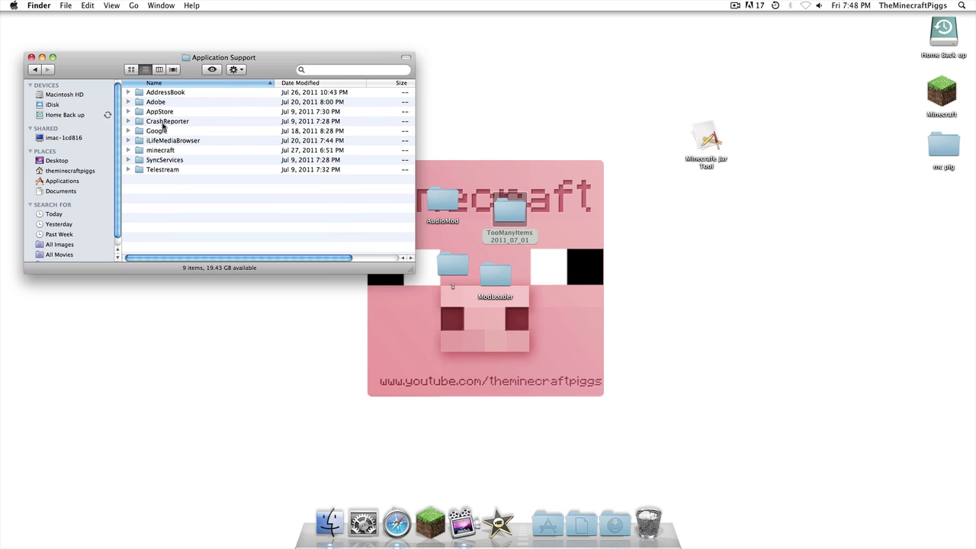
double_click(154, 151)
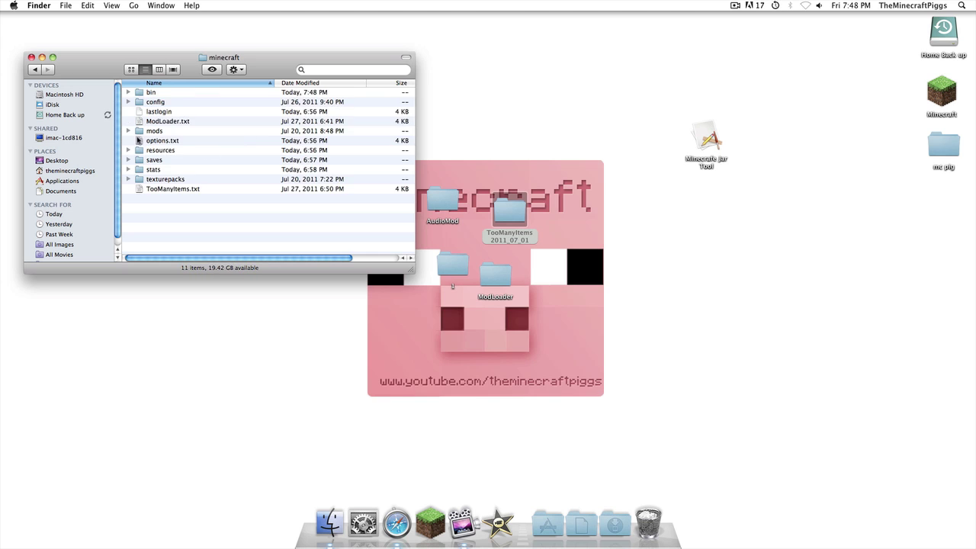
- Move folder 1 to an empty desktop area, open it and place its window beside the minecraft folder window
left_click_drag(462, 265, 666, 231)
double_click(663, 226)
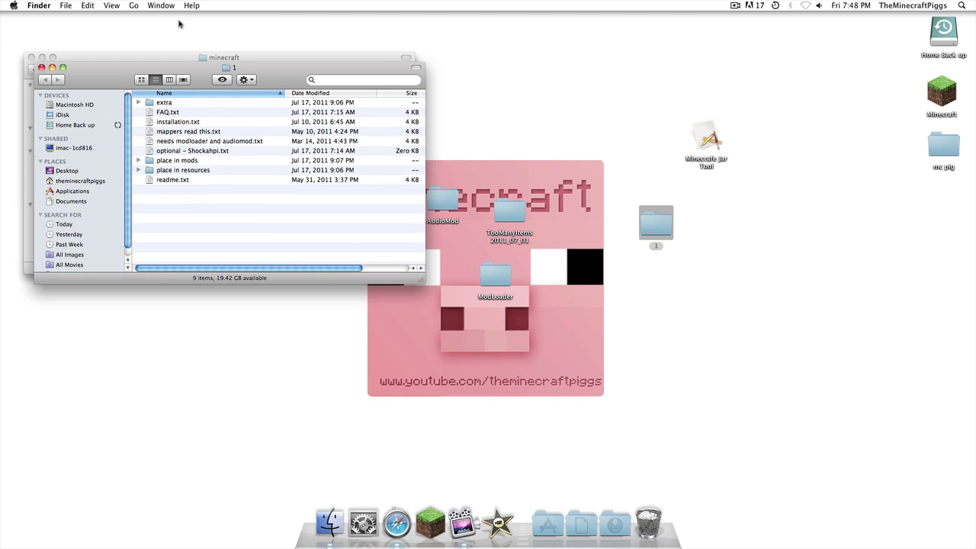
left_click_drag(256, 56, 660, 56)
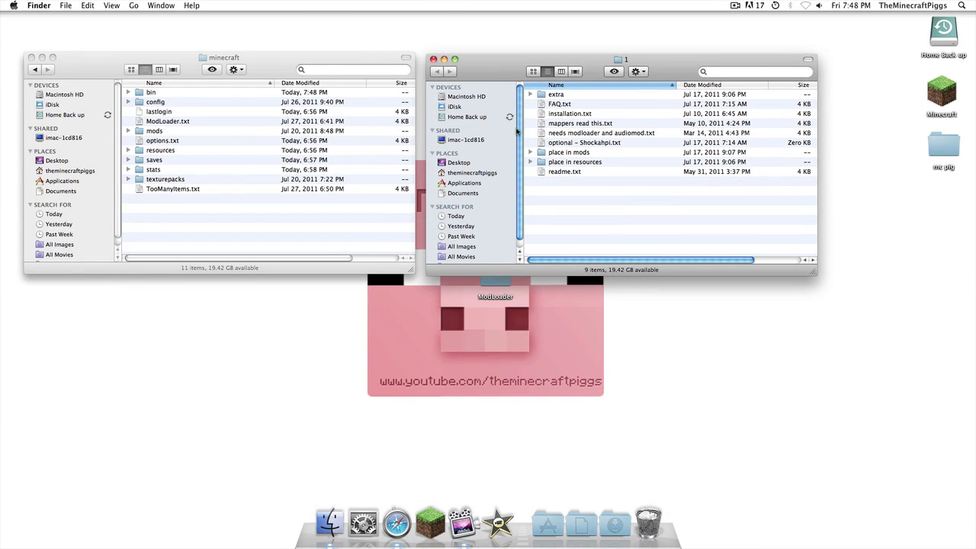
- Preview the instructions in installation.txt, close the preview and open the place in mods folder
left_click(575, 105)
left_click(575, 113)
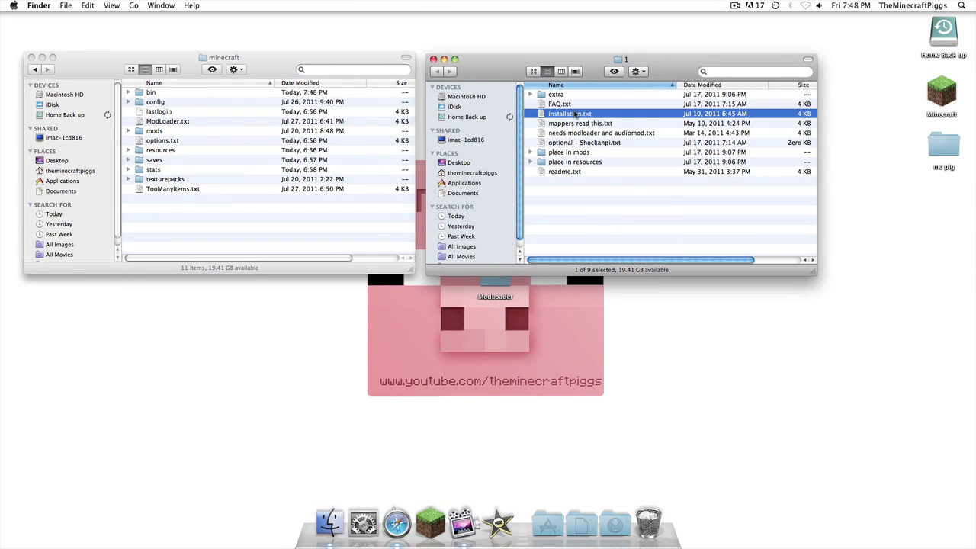
key("space")
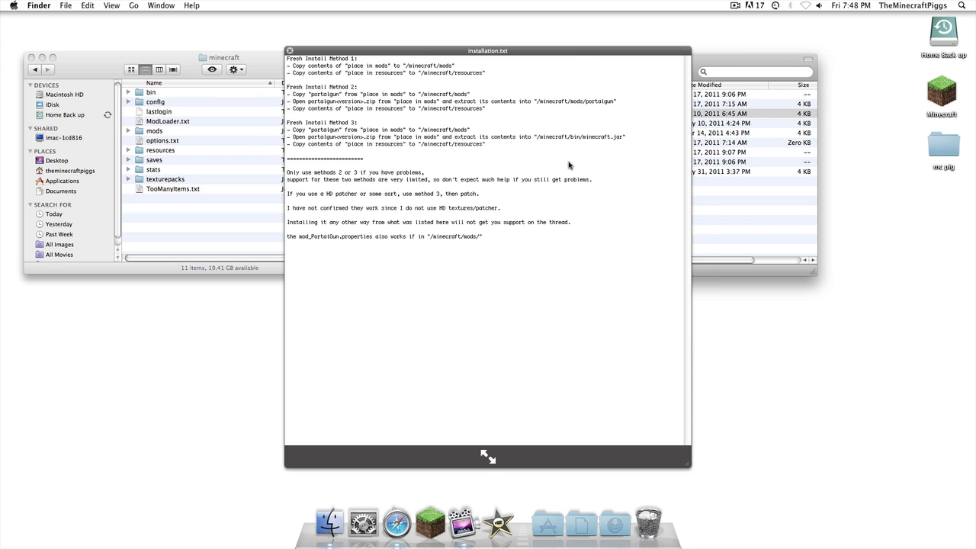
key("space")
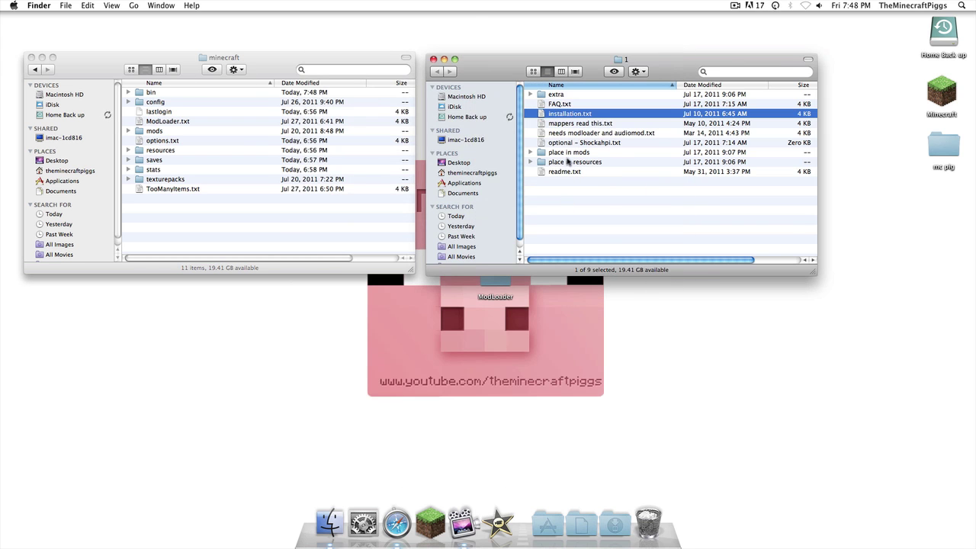
double_click(566, 153)
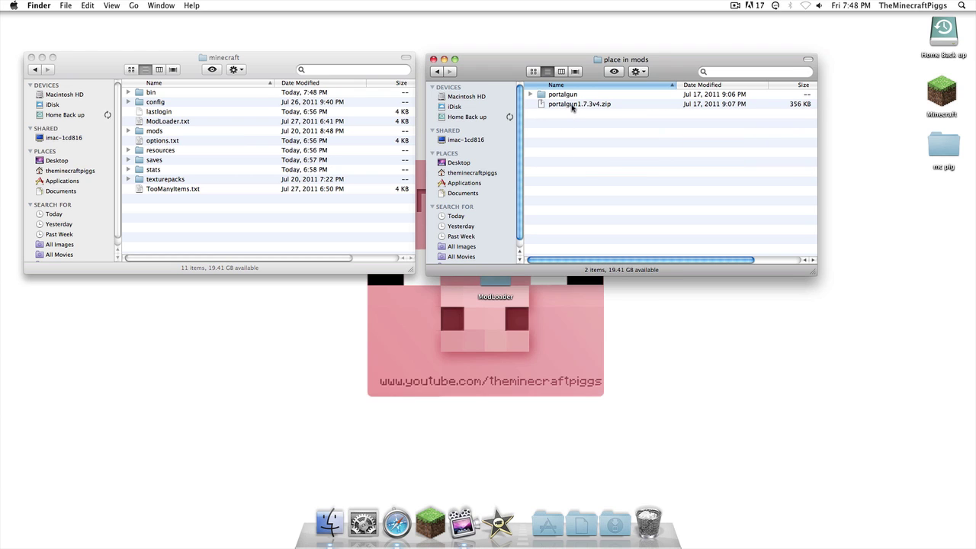
left_click(572, 105)
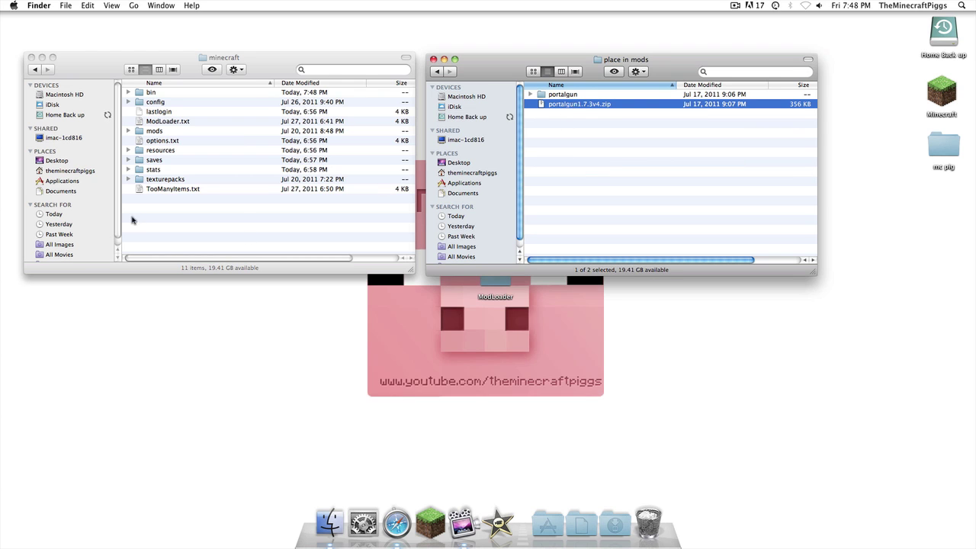
- Try to create a new folder named mods in the minecraft folder
right_click(159, 214)
left_click(180, 218)
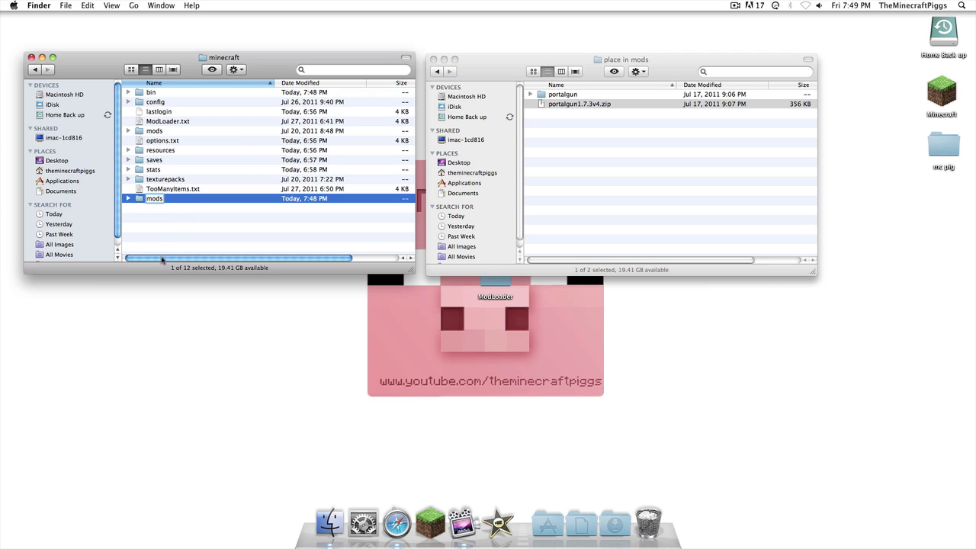
left_click(160, 228)
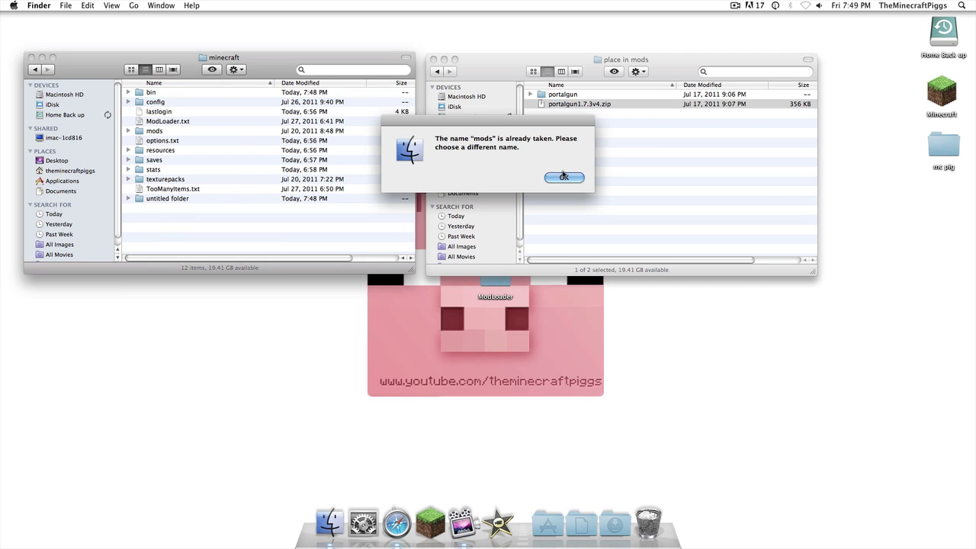
left_click(562, 177)
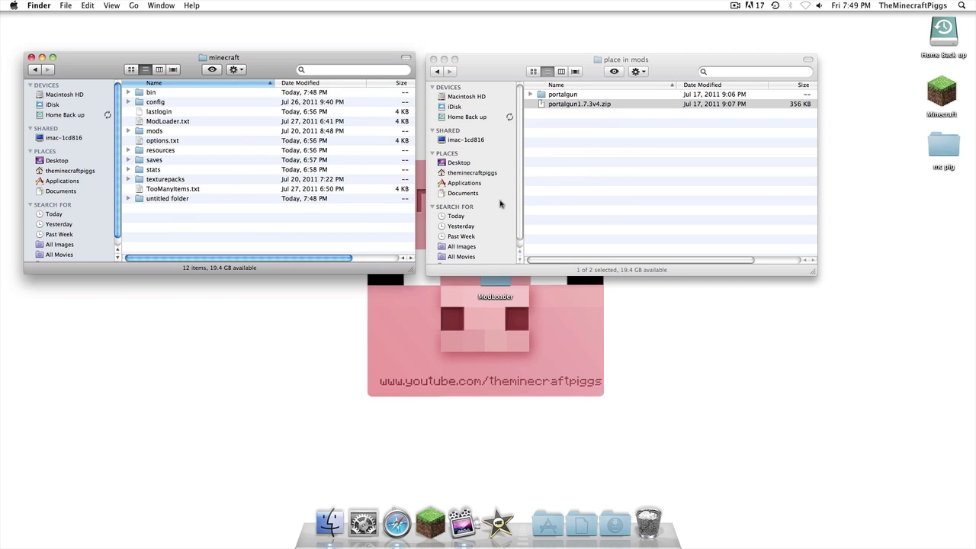
- Move the portalgun folder and portalgun1.7.3v4.zip into the existing mods folder, check its contents and return to the minecraft folder
left_click(149, 131)
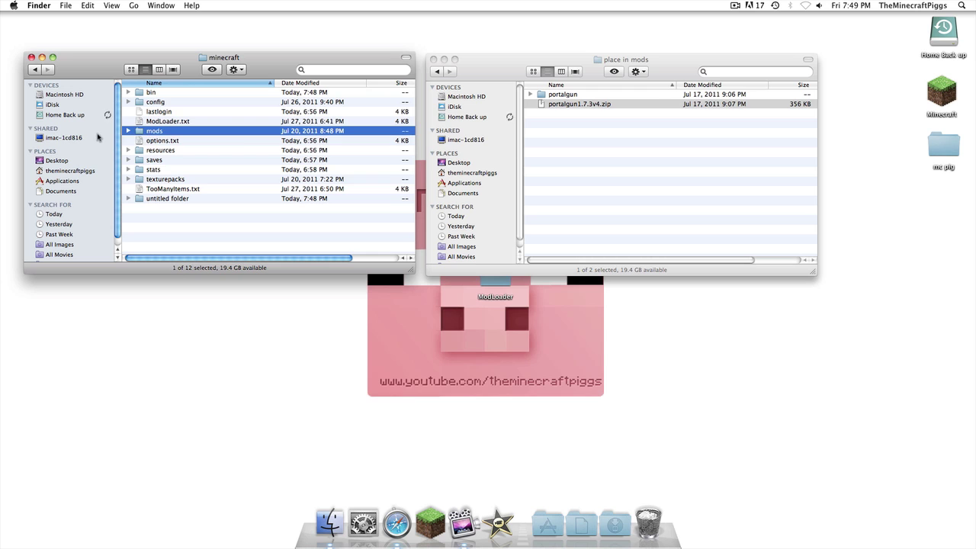
left_click(567, 96)
key("super+a")
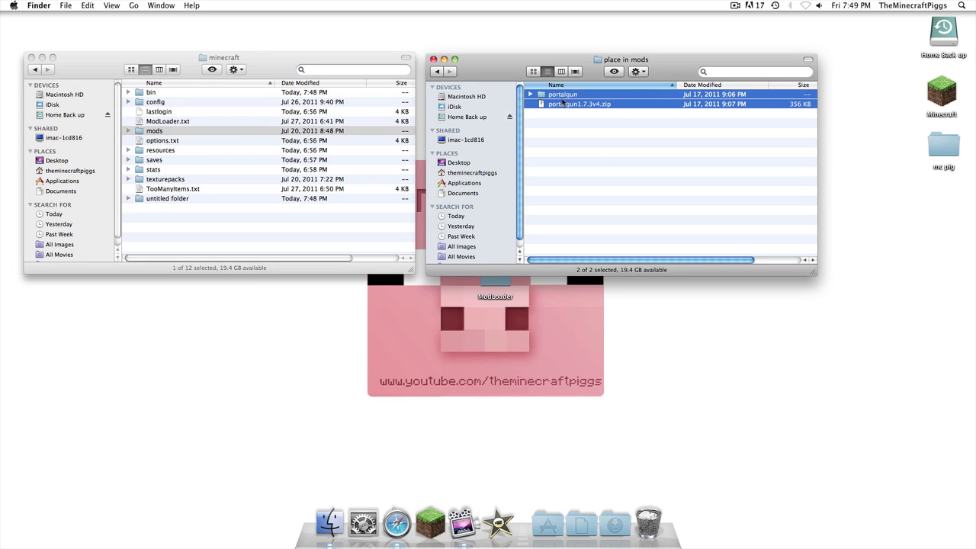
left_click_drag(562, 102, 149, 133)
double_click(150, 132)
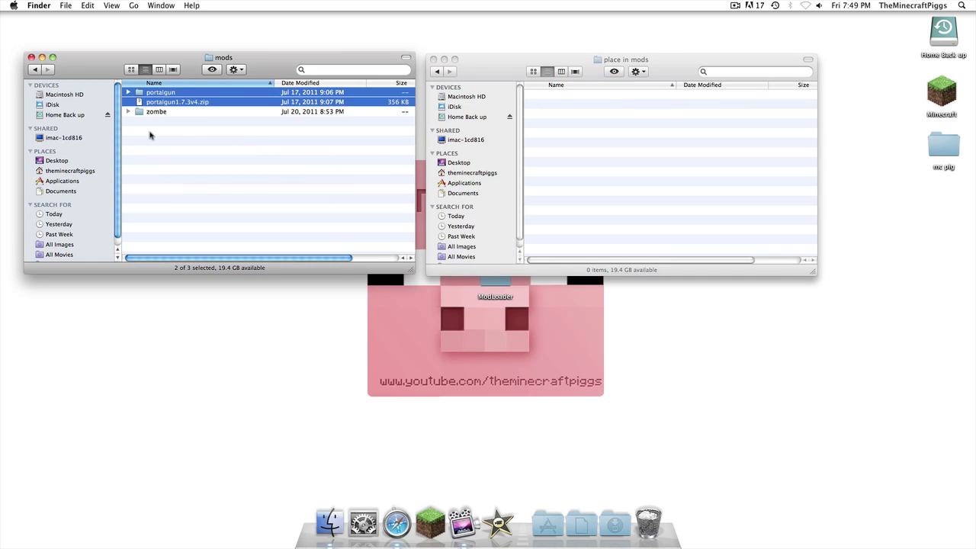
left_click(219, 183)
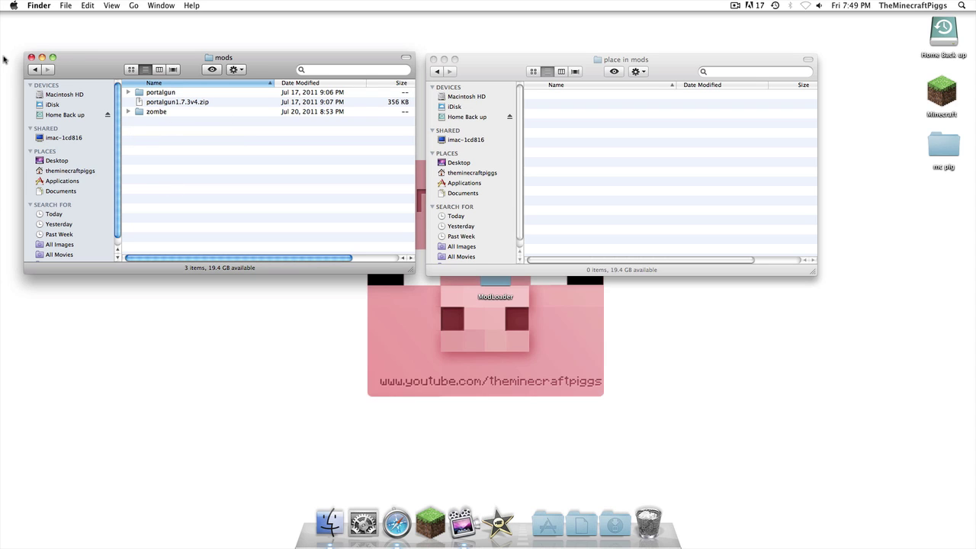
left_click(34, 70)
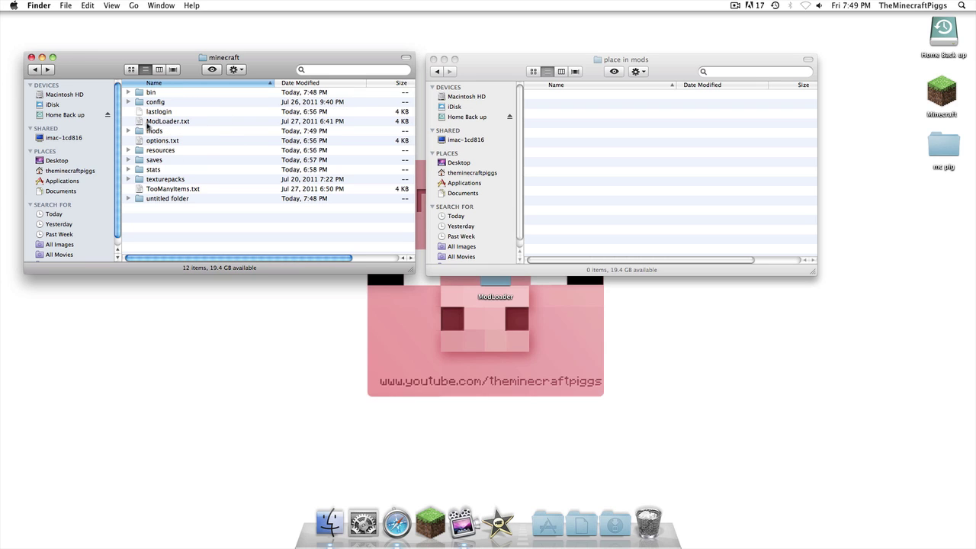
double_click(155, 131)
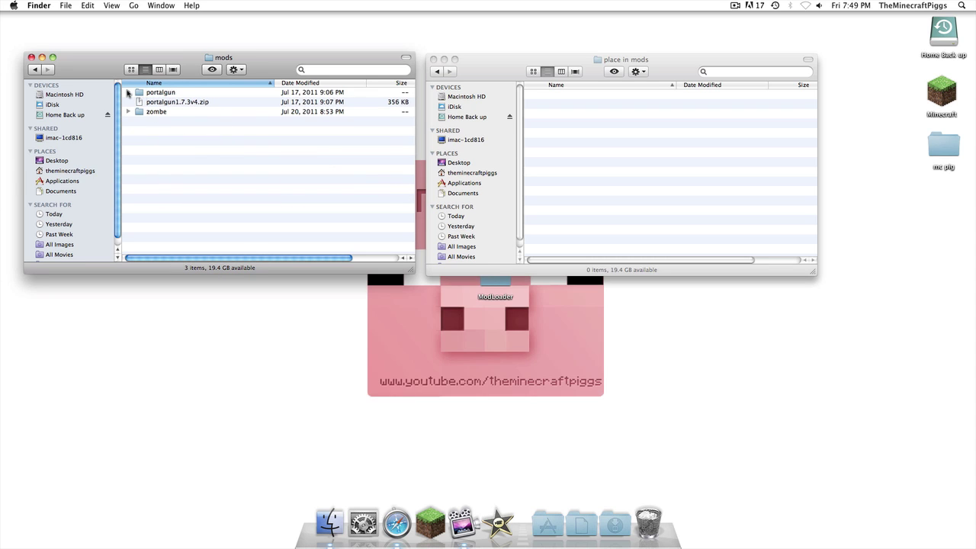
left_click(34, 70)
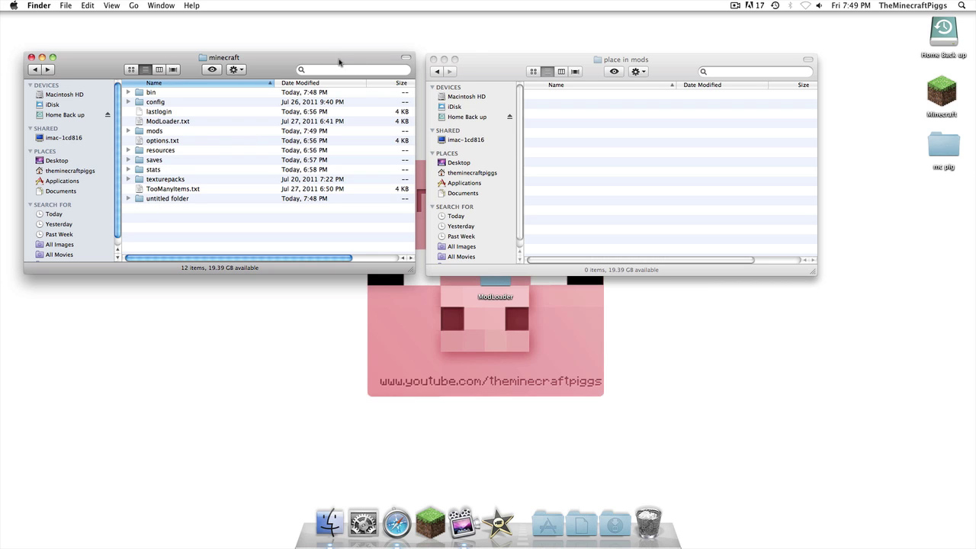
- Move the mod folder from folder 1's place in resources folder into minecraft's resources folder and close the source window
left_click(436, 71)
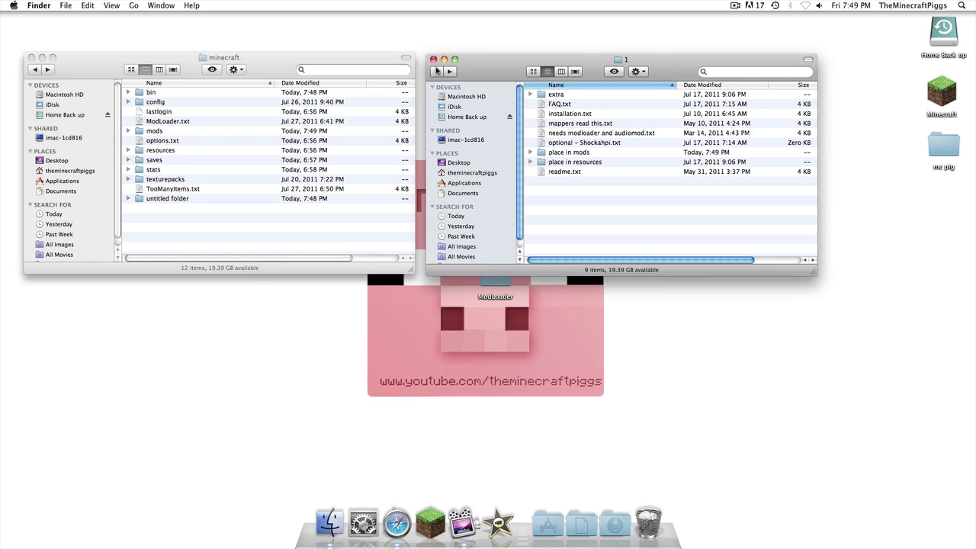
double_click(583, 162)
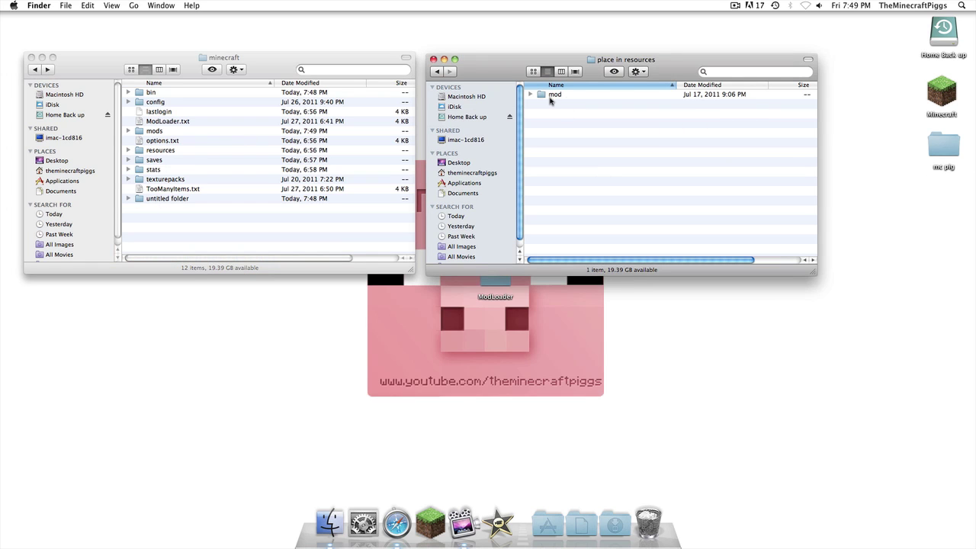
left_click_drag(557, 97, 157, 151)
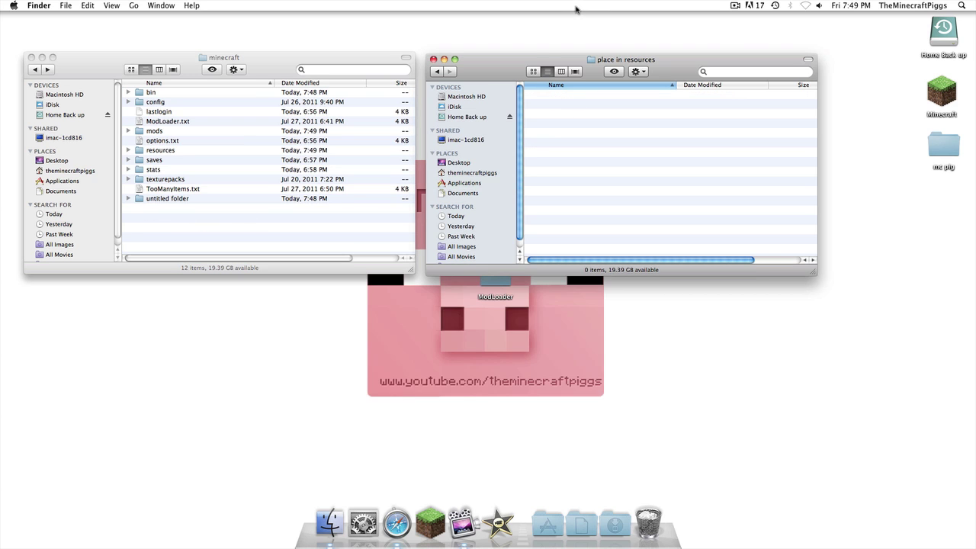
left_click(433, 60)
- Switch to Minecraft, closing the minecraft folder window, log in with the saved account and enlarge the game window
left_click(429, 523)
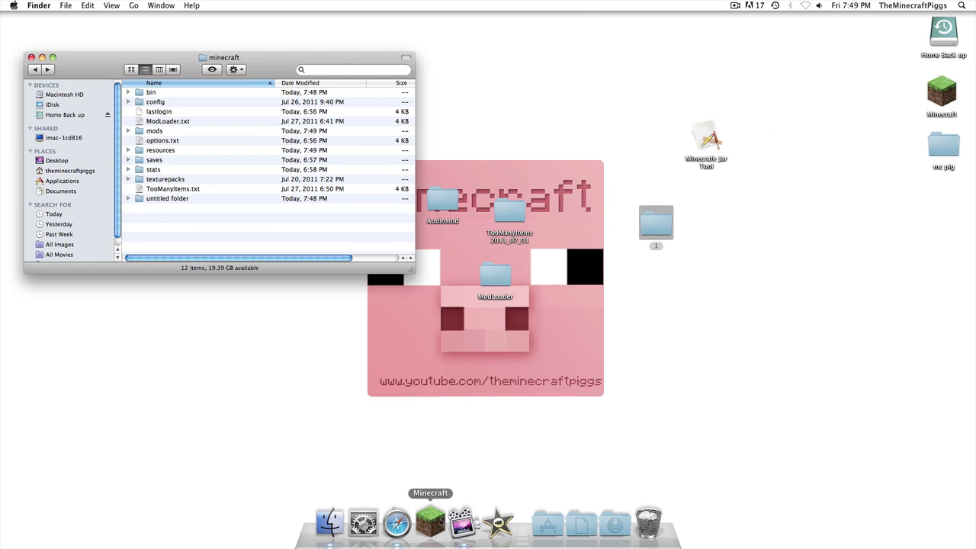
left_click(32, 58)
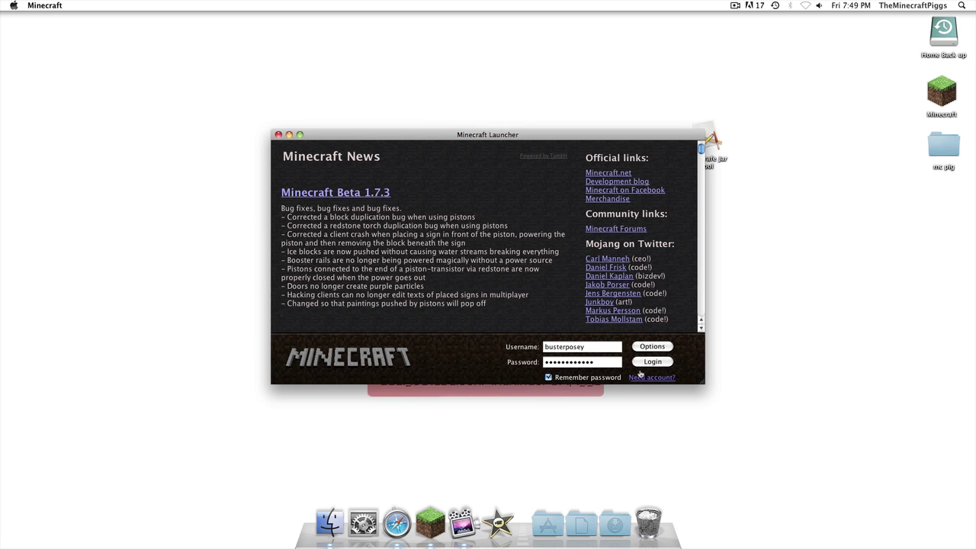
left_click(651, 363)
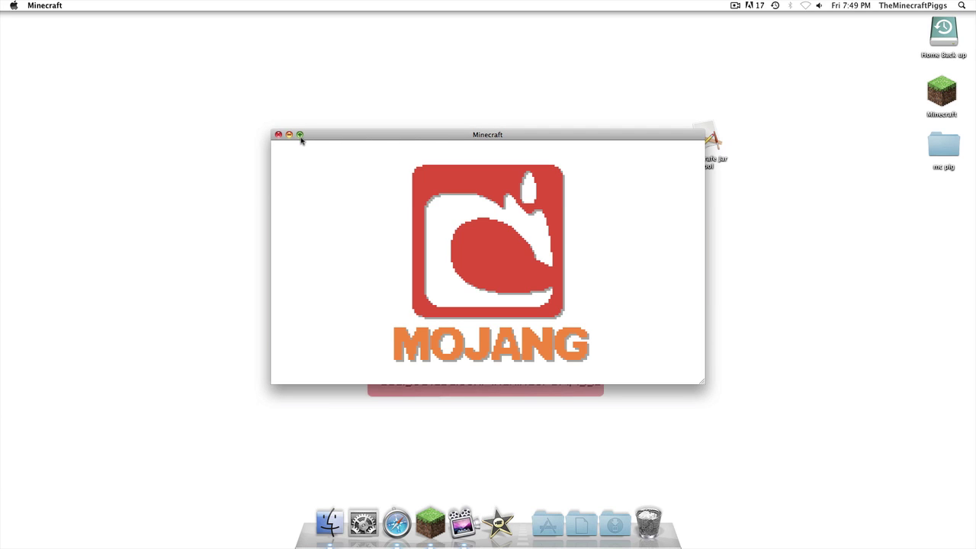
left_click(299, 135)
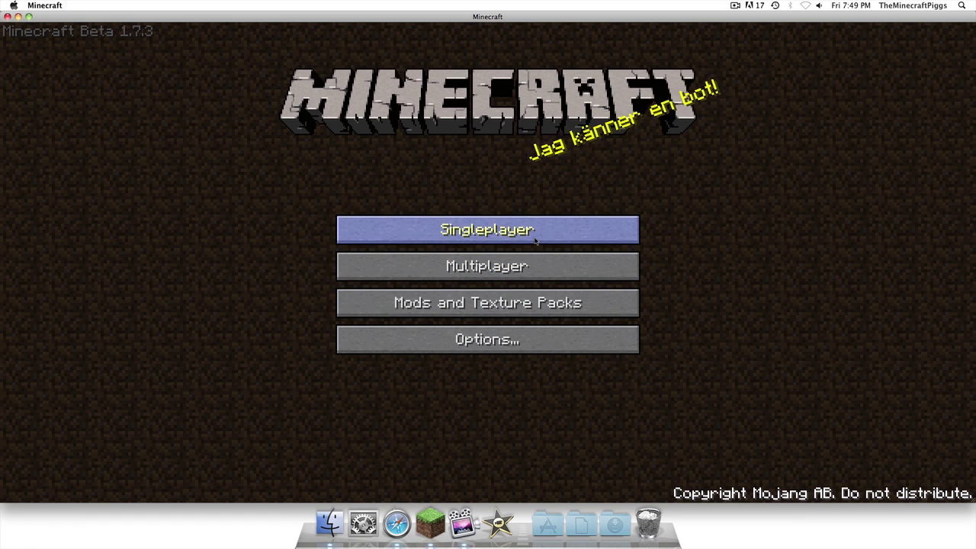
- Load the single-player world Portal Gun and walk forward to an open area
left_click(536, 241)
left_click(482, 253)
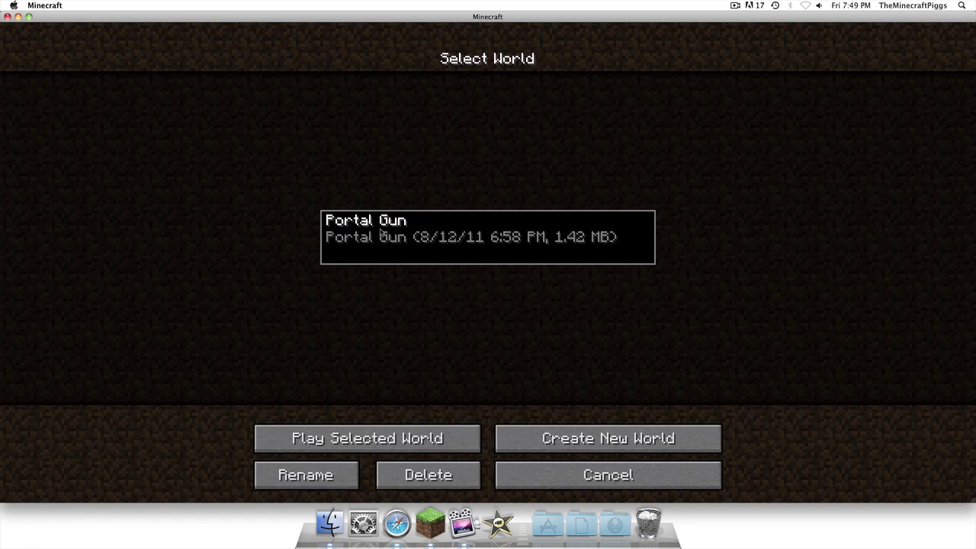
left_click(406, 430)
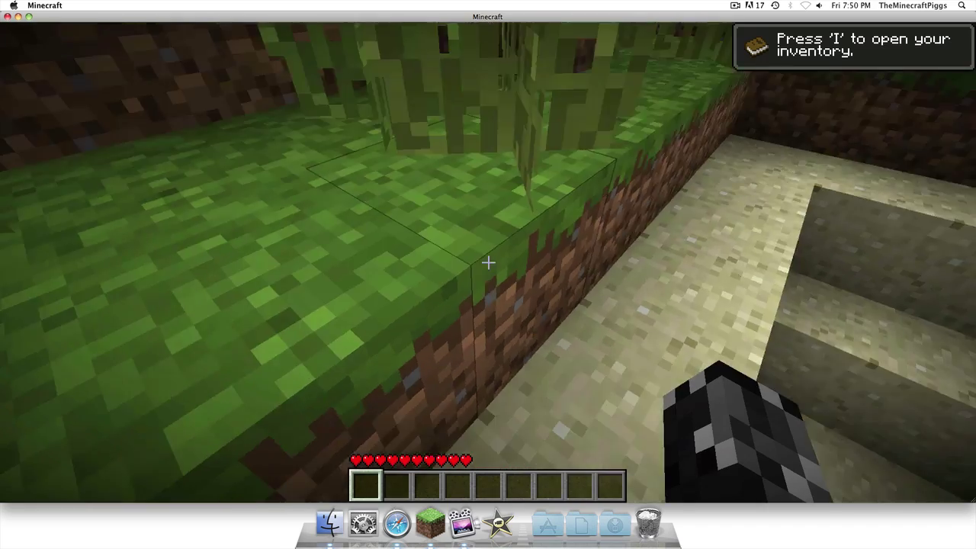
key("w")
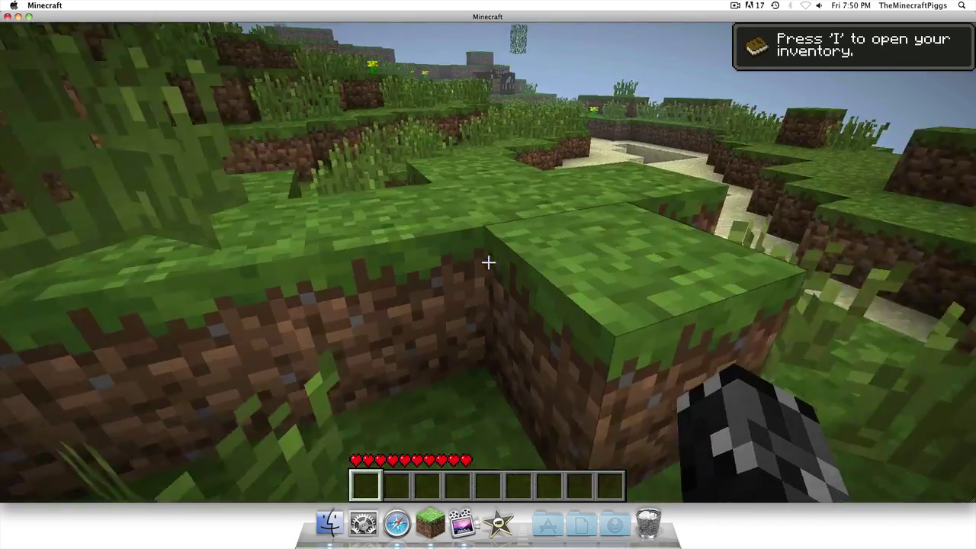
key("w")
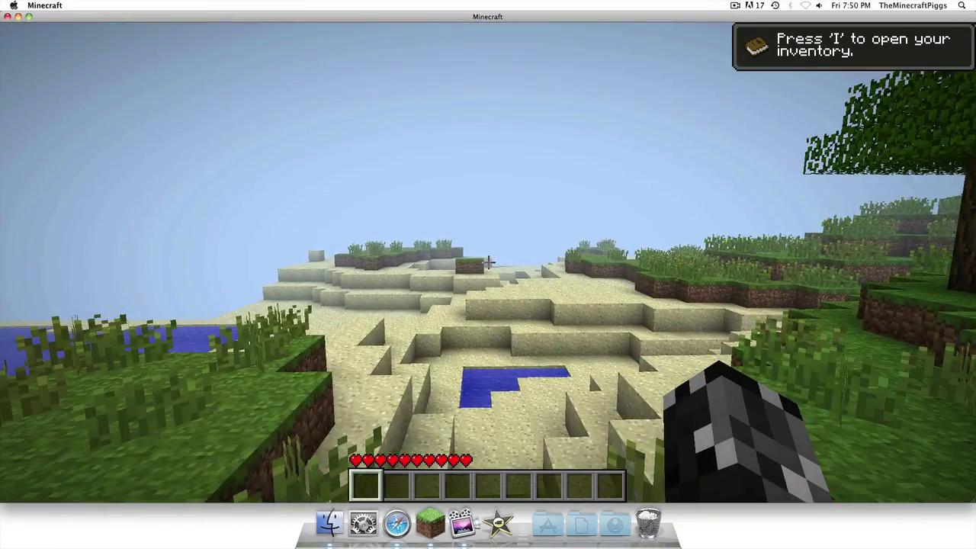
- Switch the Graphics option in the in-game video settings to its other mode and return to the world
key("Escape")
left_click(469, 279)
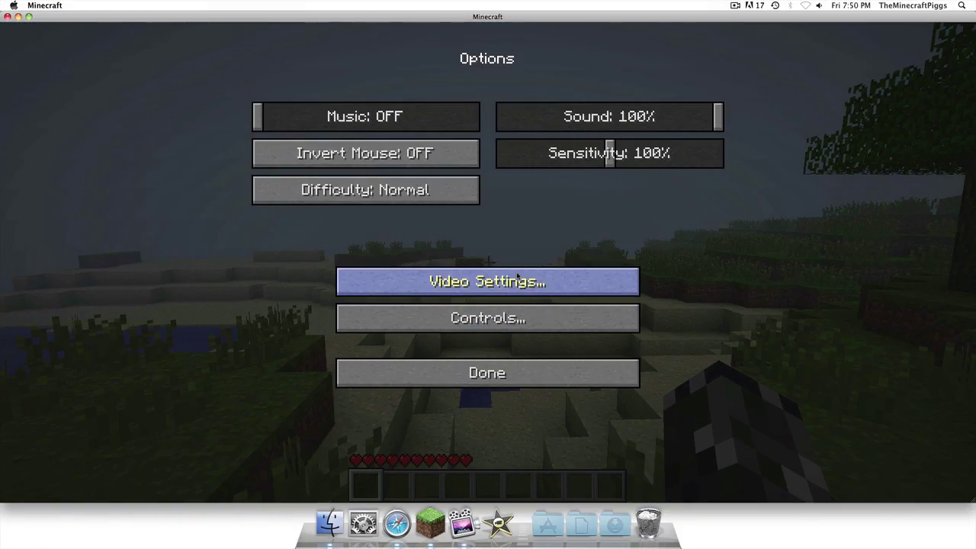
left_click(457, 282)
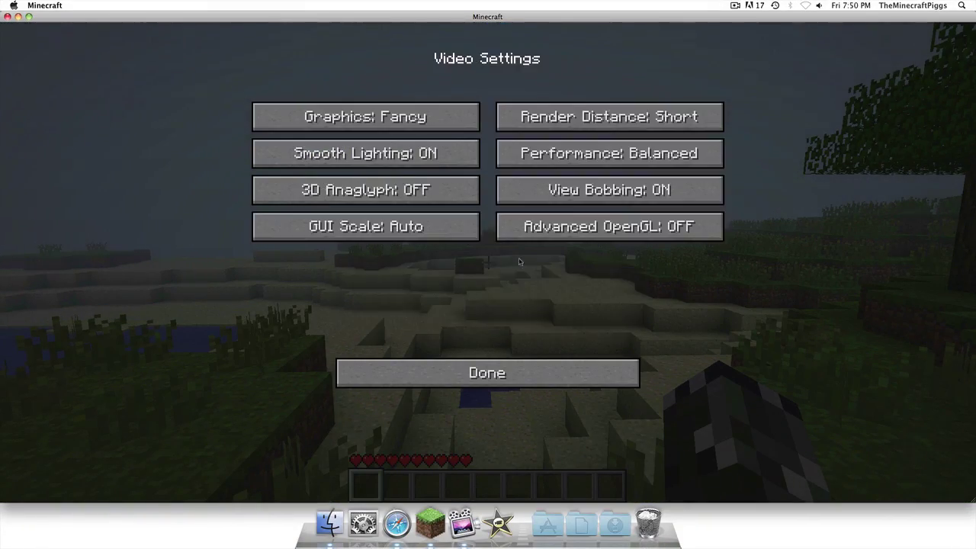
left_click(374, 121)
left_click(432, 381)
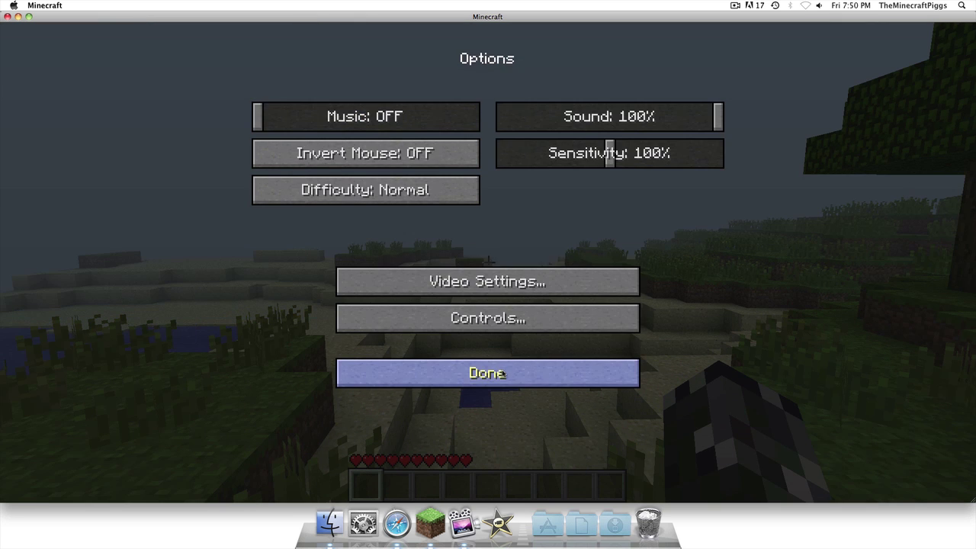
left_click(442, 374)
left_click(487, 157)
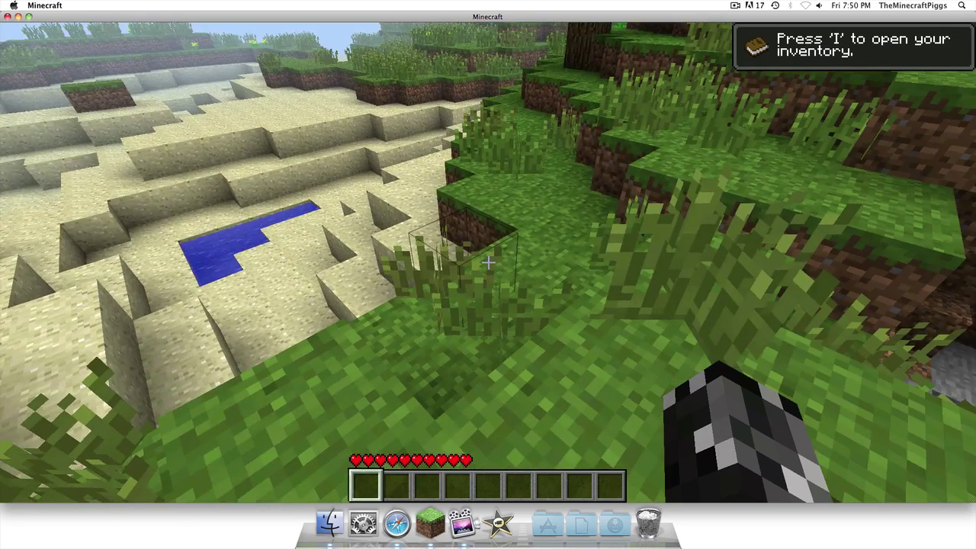
- Open the inventory and add the blue and orange portal guns from page 2 of the TooManyItems list
key("i")
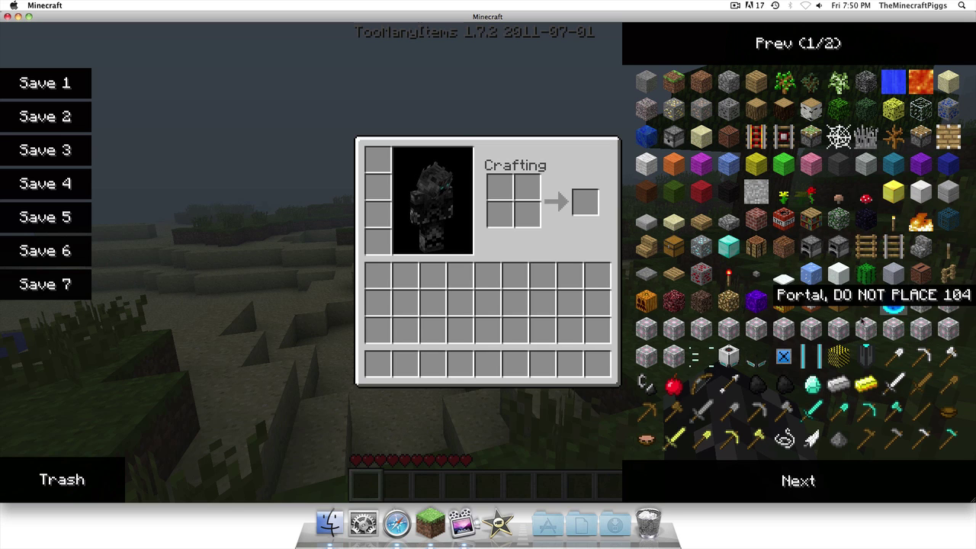
left_click(798, 480)
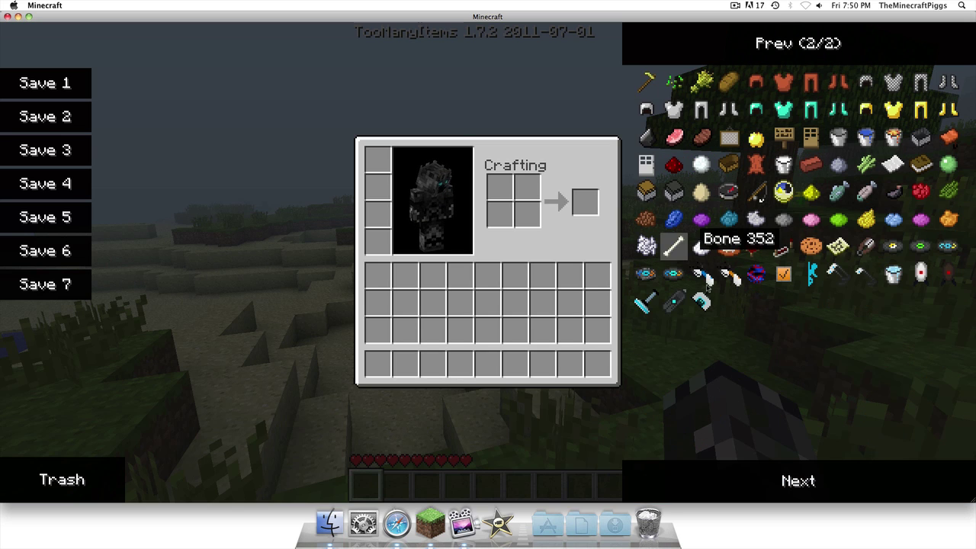
left_click(724, 271)
left_click(728, 275)
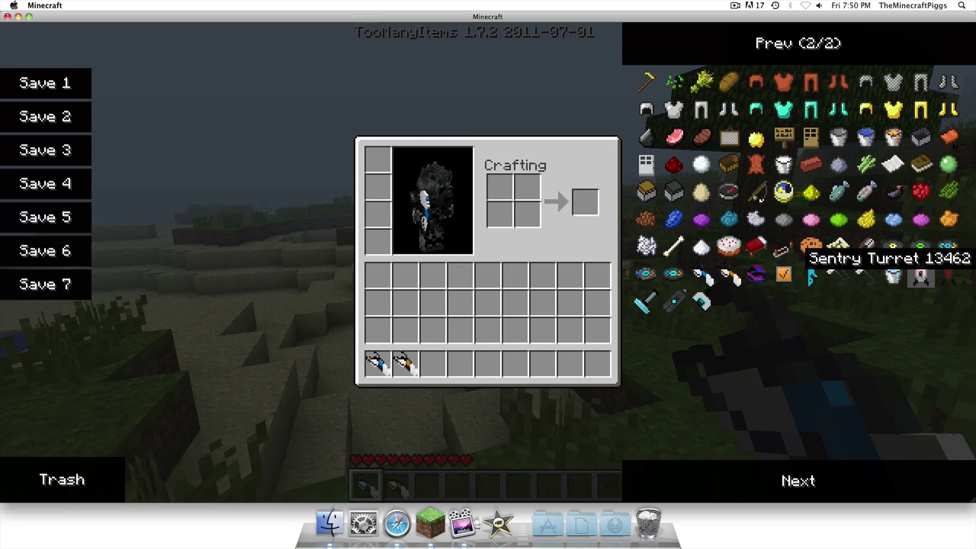
- Add the white Sentry Turret and the dark turret from the TooManyItems list and return to the world
left_click(919, 275)
left_click(949, 276)
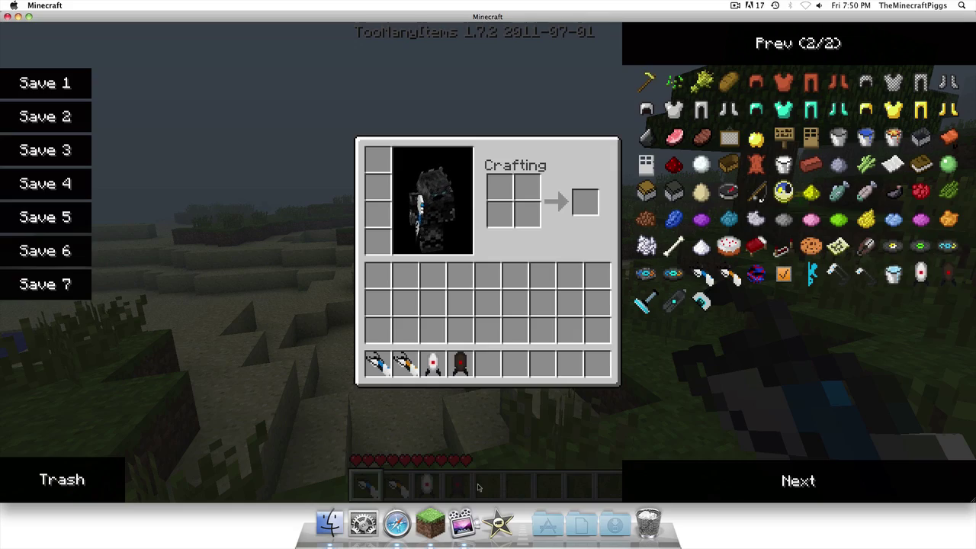
key("e")
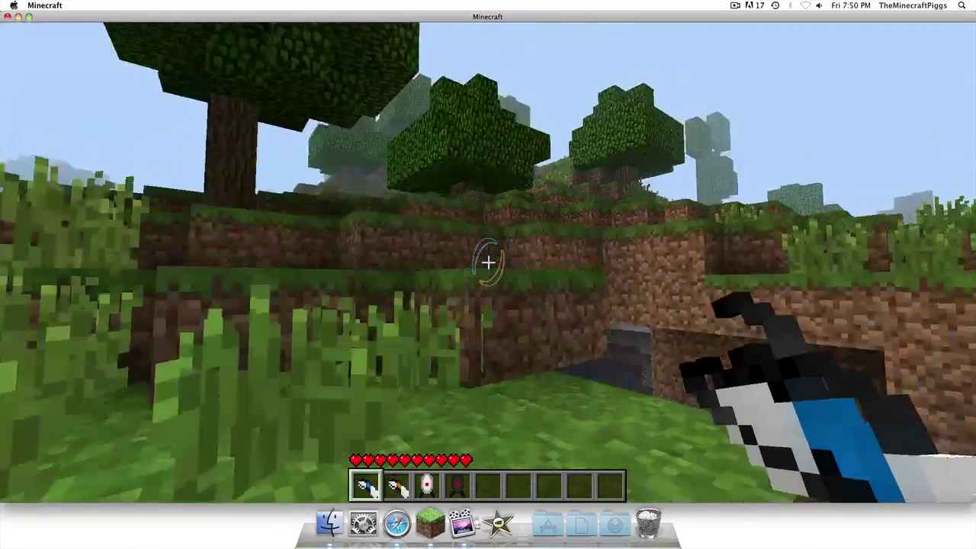
- Walk across the grassy hills, place a blue portal on a dirt wall and head for the sheep in the open field
key("w")
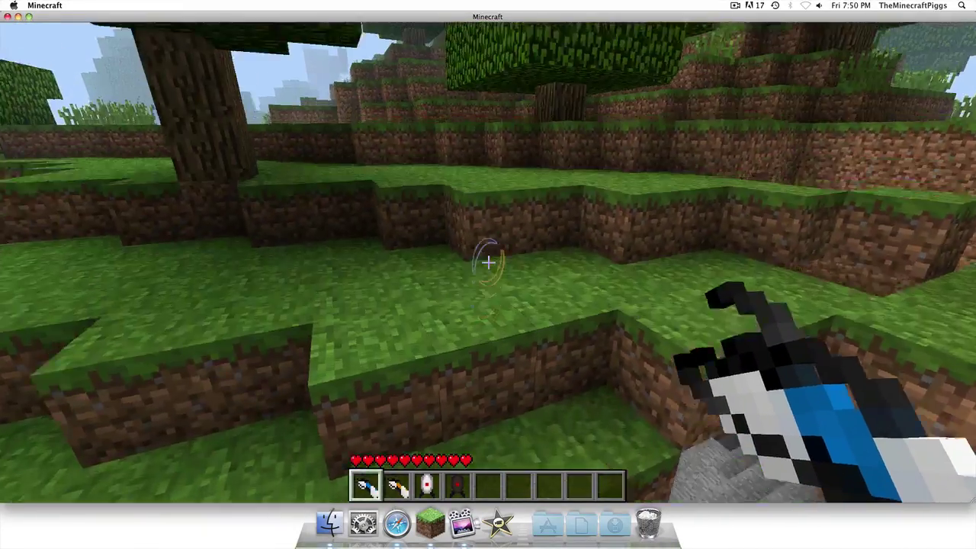
key("w")
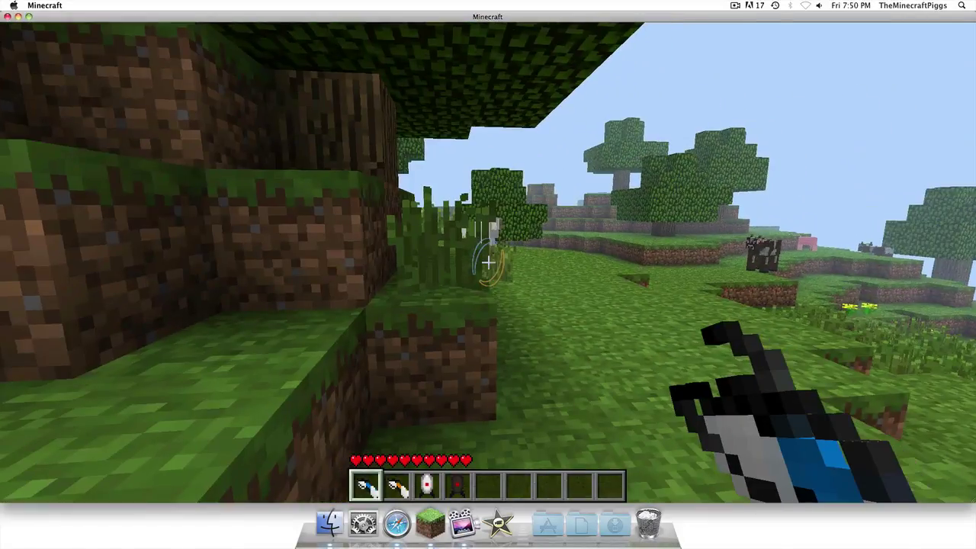
key("w")
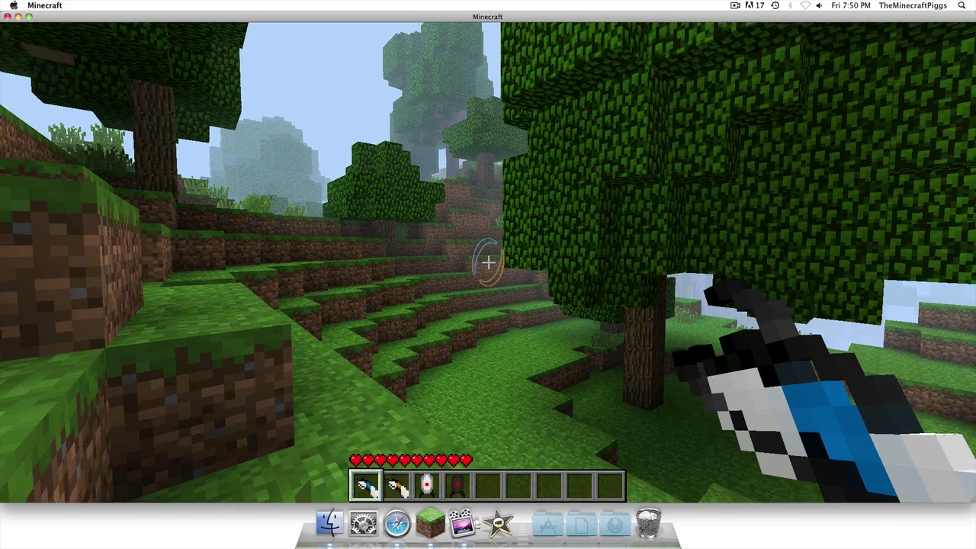
key("w")
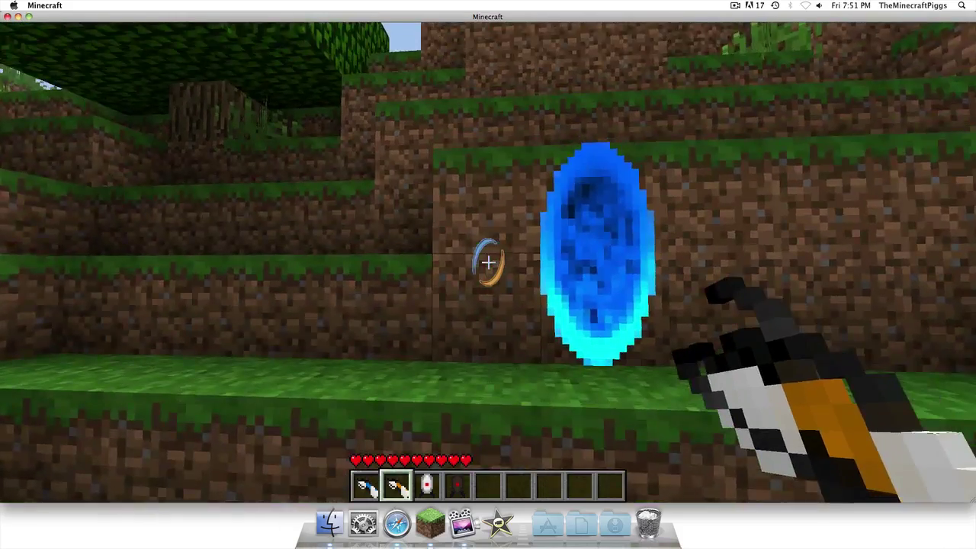
key("w")
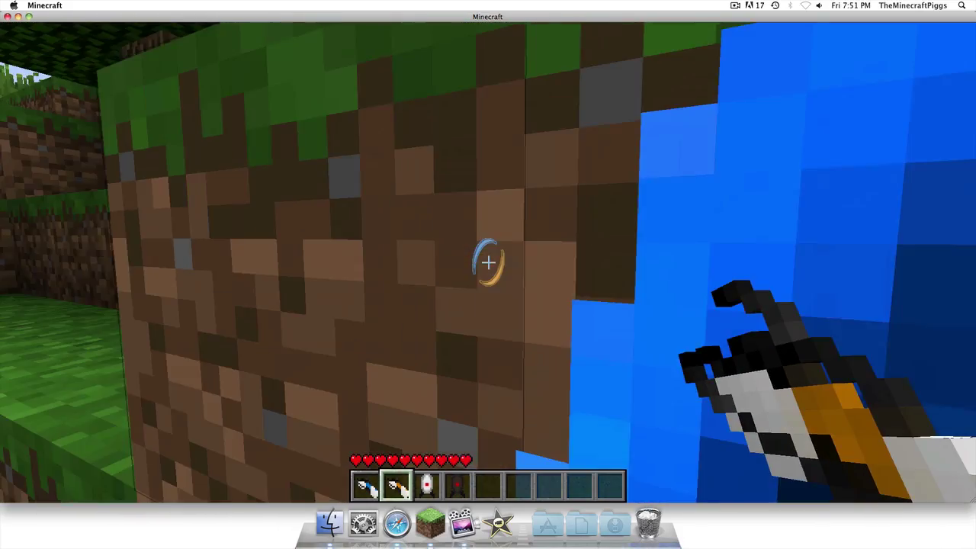
key("w")
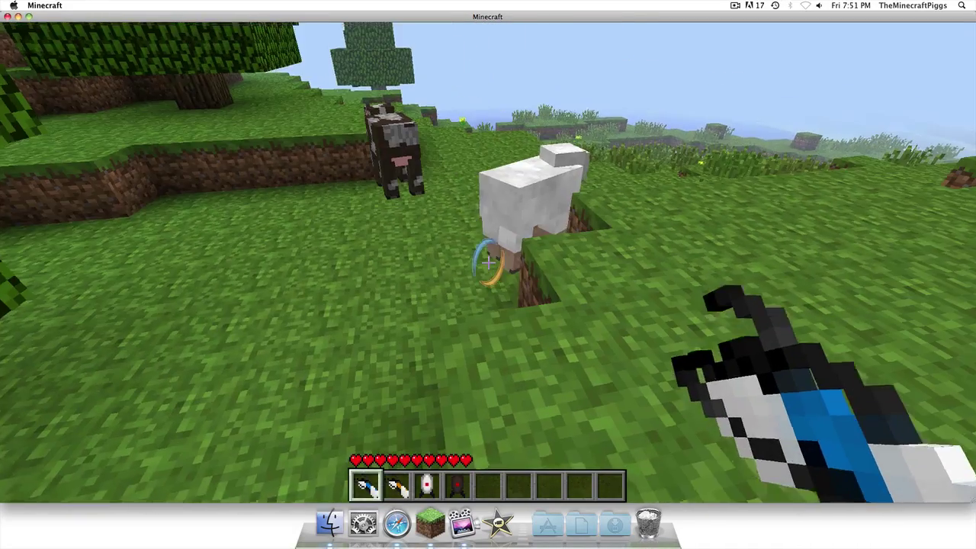
- Fire a blue portal into the ground beneath the sheep and walk back to the orange portal
left_click(488, 262)
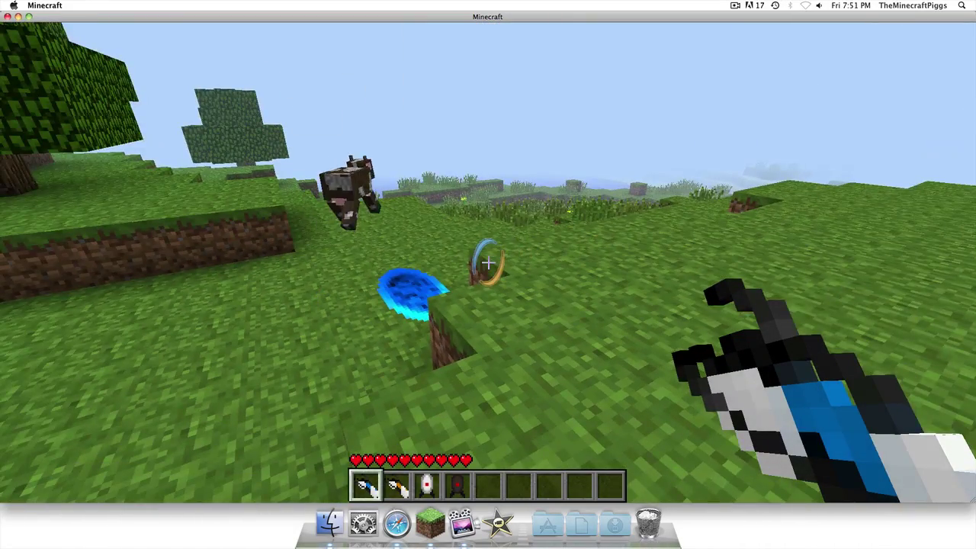
key("w")
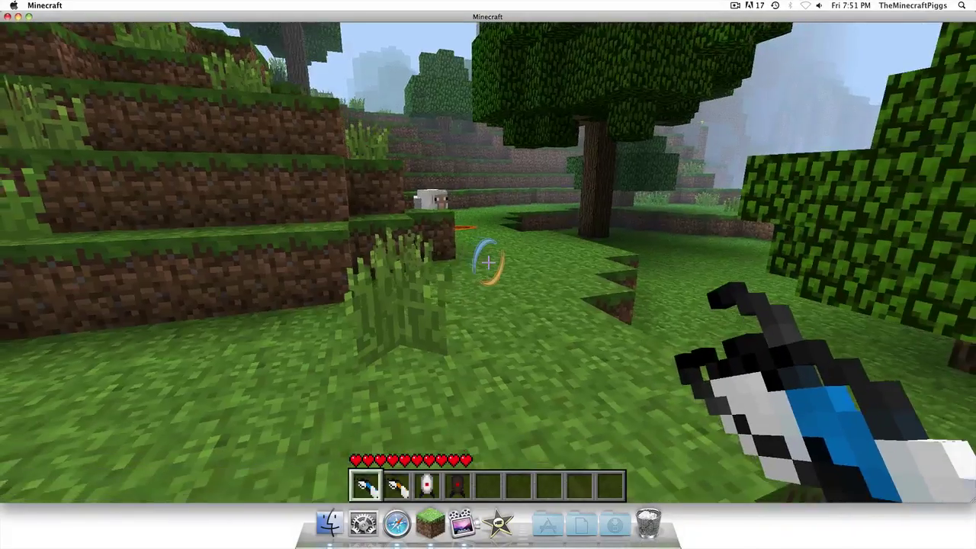
key("w")
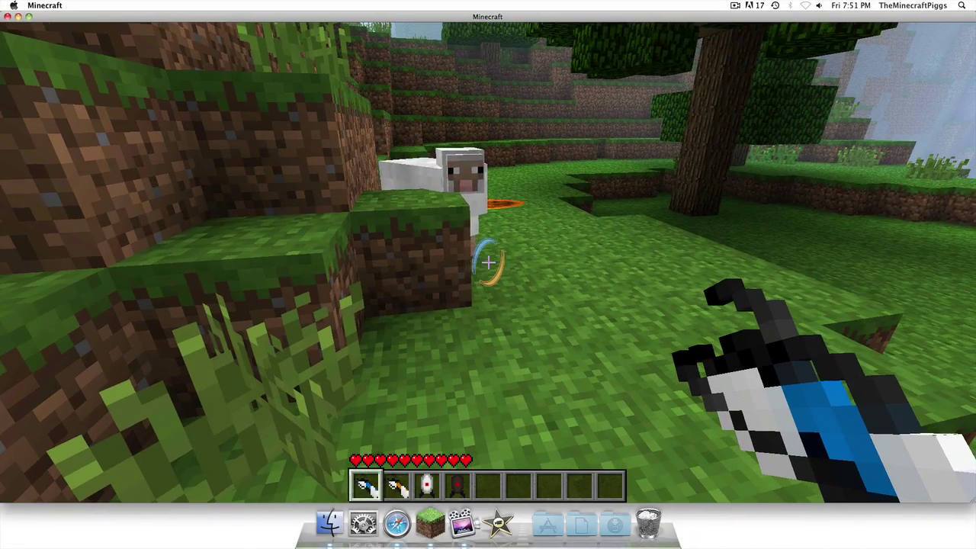
key("w")
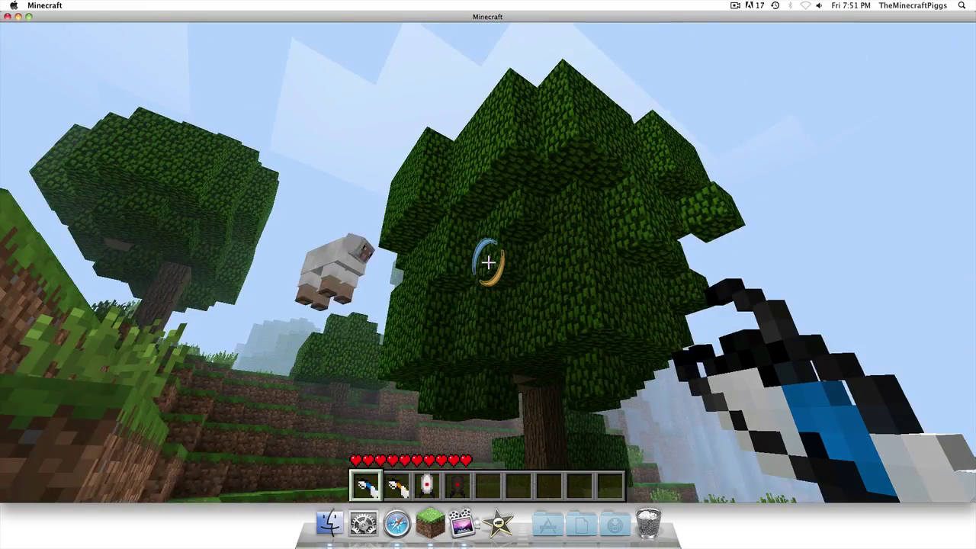
- Place the white Sentry Turret on the grass near the two portals and move around to its side
key("w")
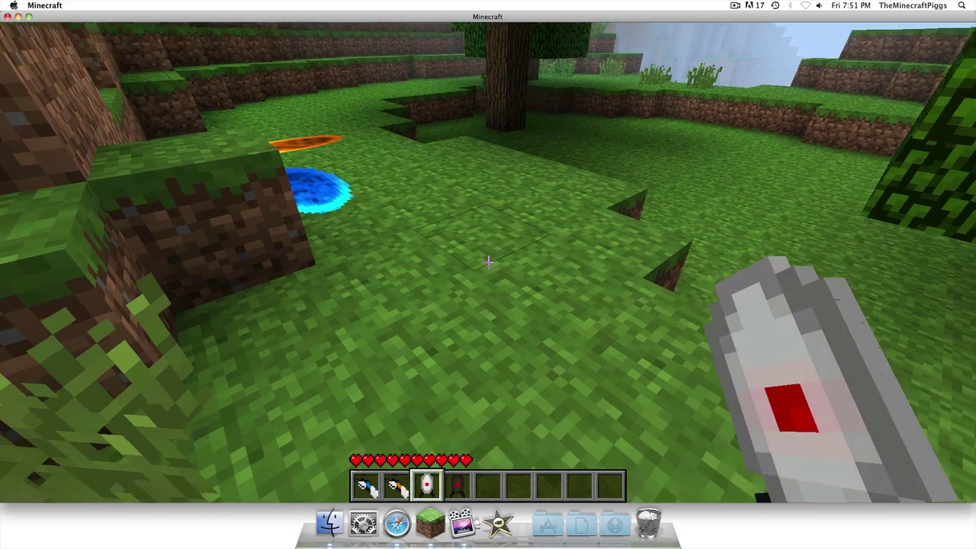
right_click(487, 262)
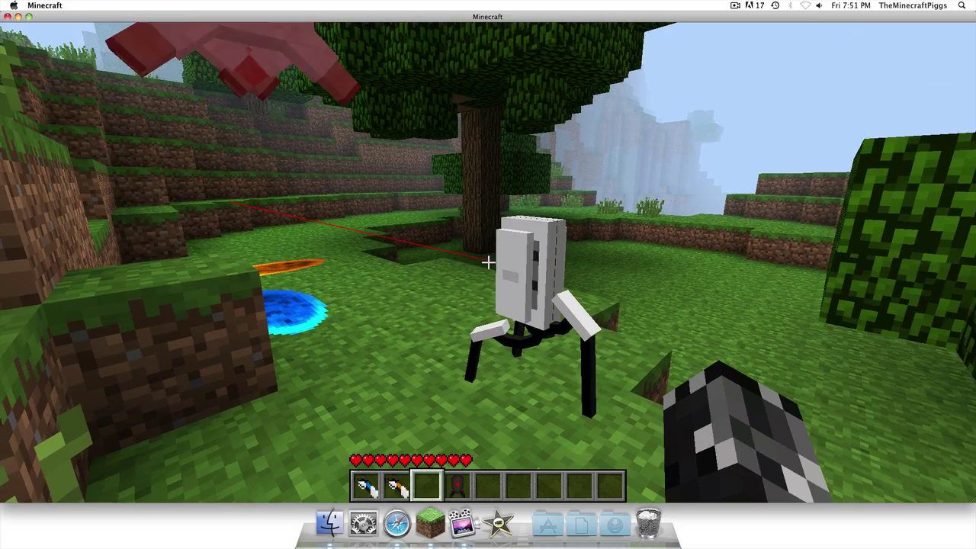
key("a")
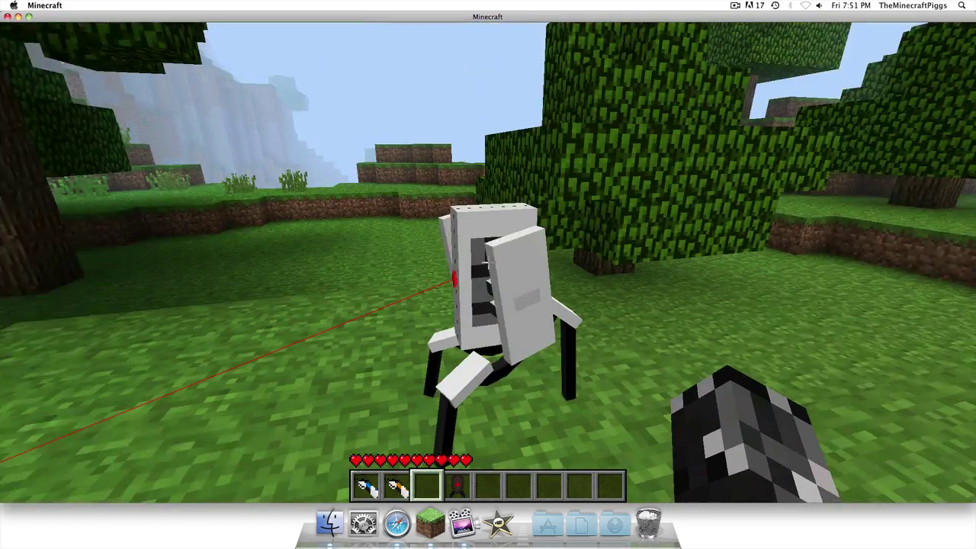
- Raise the system volume, check the music and sound settings in the game options and return to the world
key("XF86AudioRaiseVolume")
key("Escape")
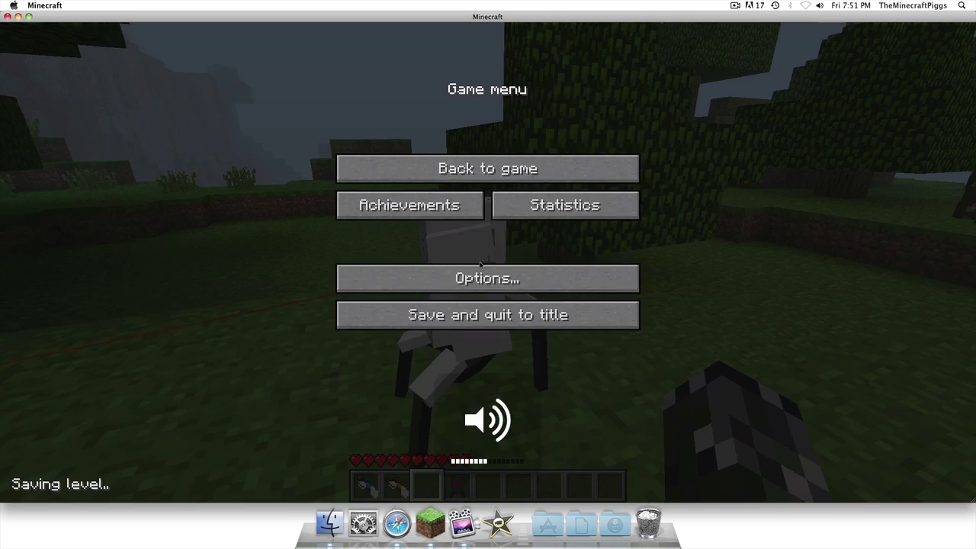
left_click(494, 273)
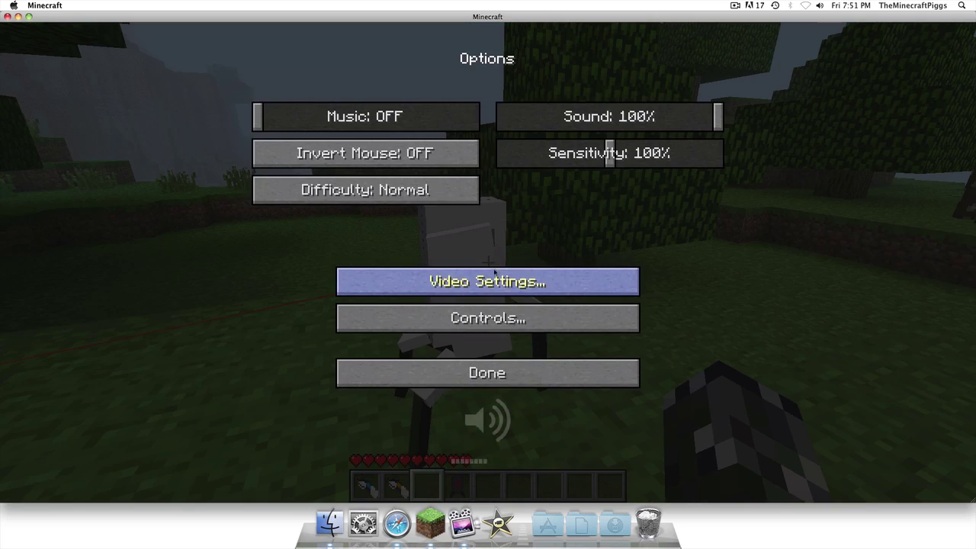
left_click(518, 372)
key("Escape")
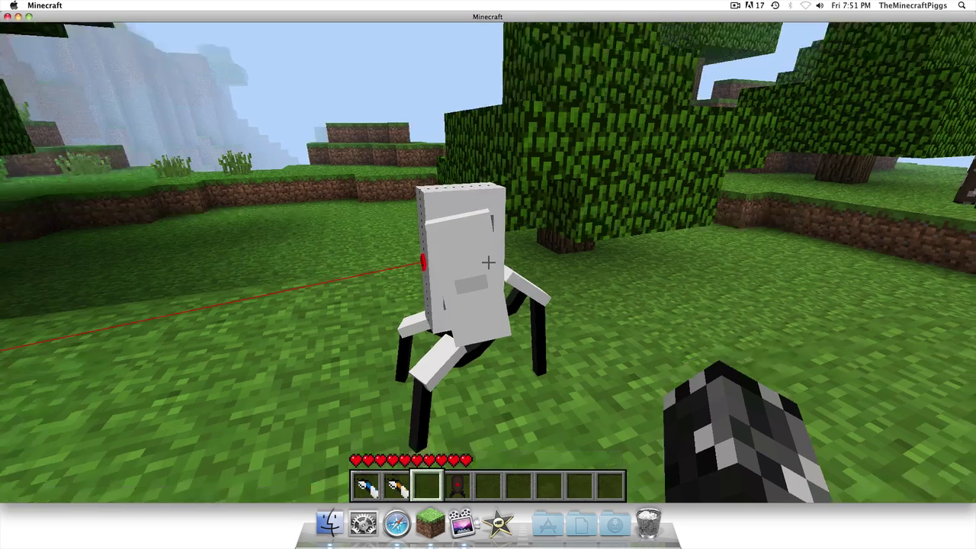
- Hit the white Sentry Turret repeatedly until it is destroyed
left_click(488, 263)
left_click(488, 262)
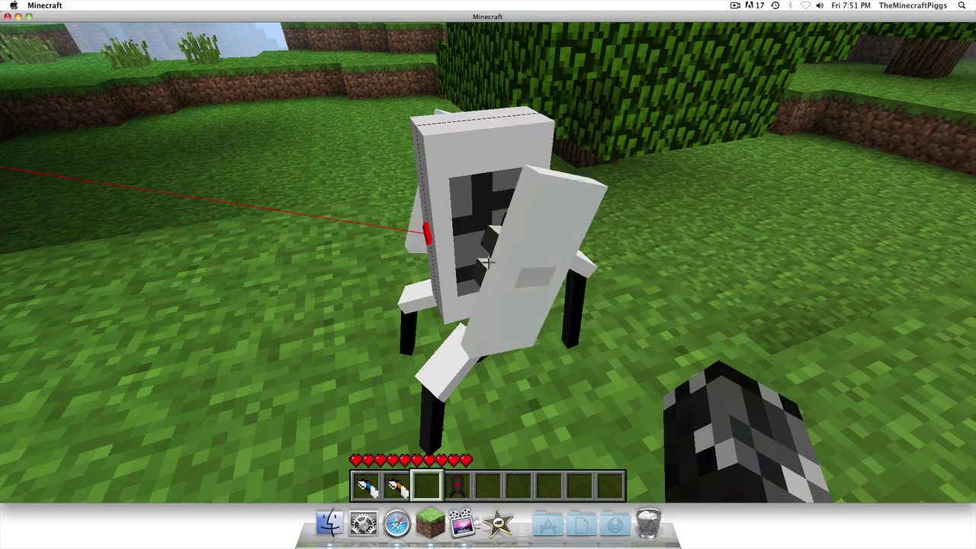
left_click(488, 263)
- Place the dark turret on the grass and destroy it, digging up a grass block in the same area
key("4")
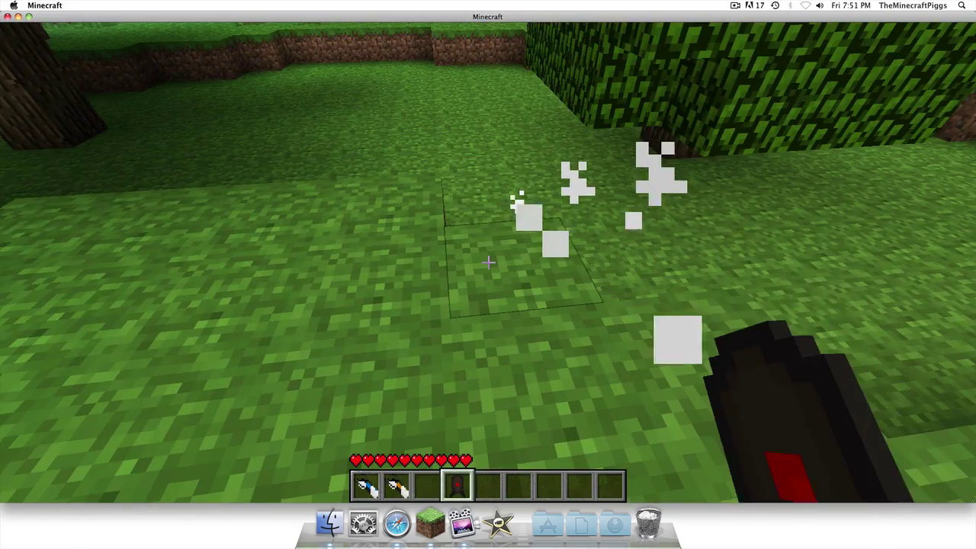
right_click(488, 262)
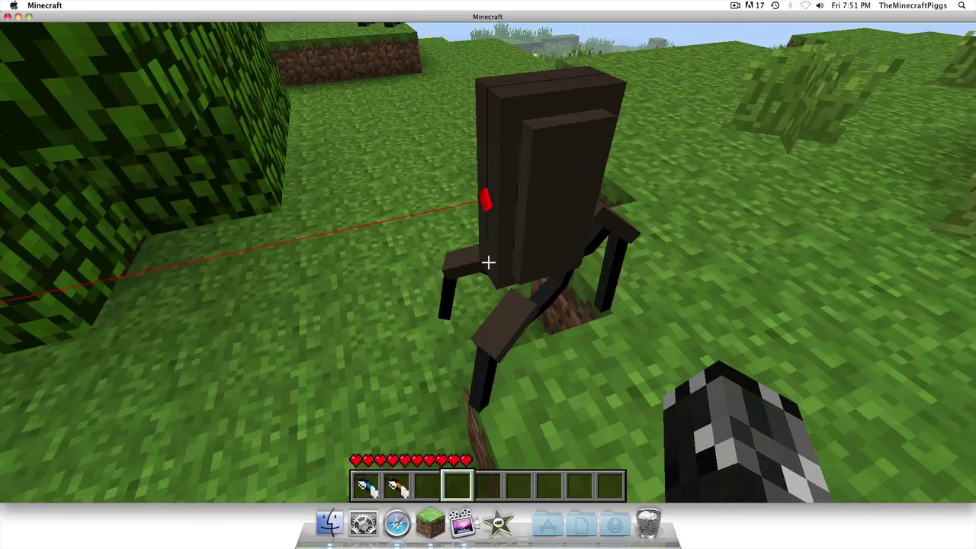
left_click(488, 262)
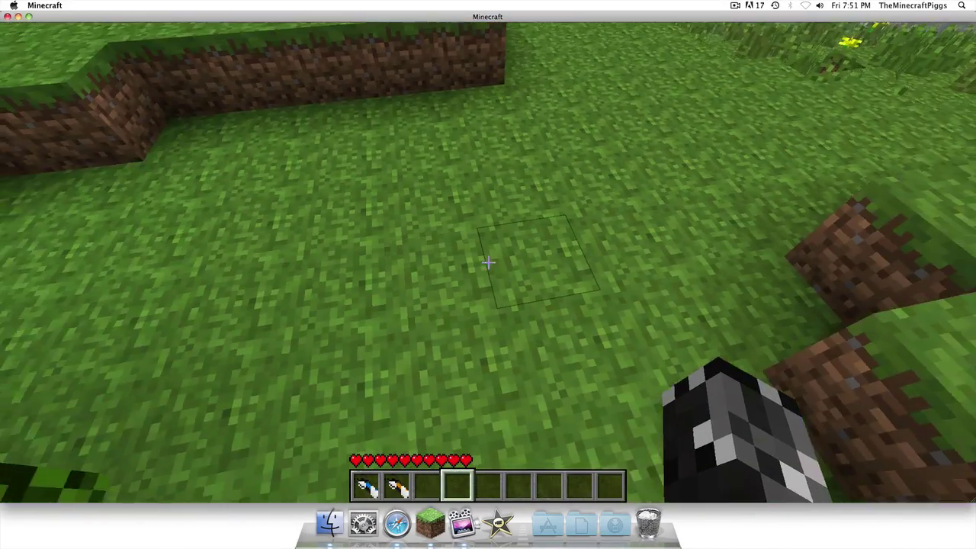
left_click(488, 262)
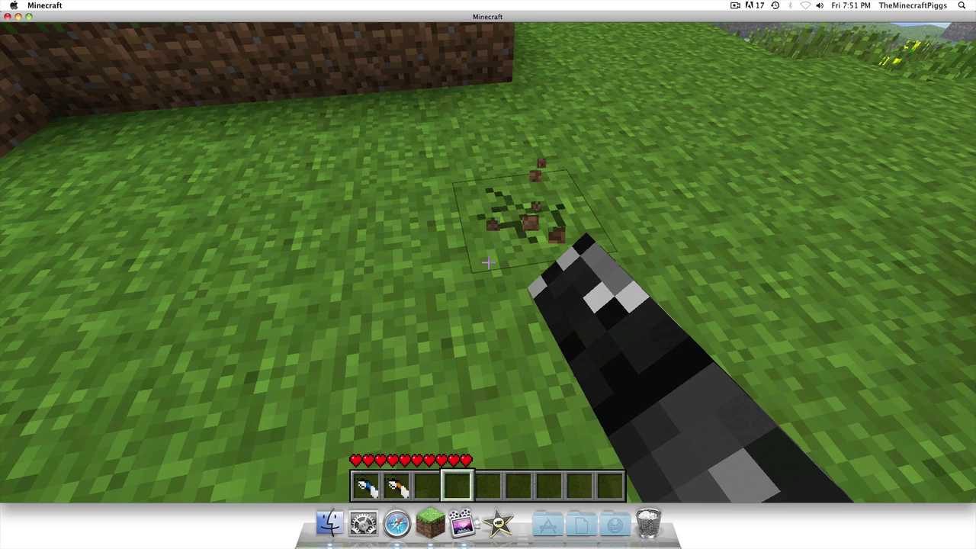
- Adjust the system volume, check the in-game options and return to the world
key("XF86AudioLowerVolume")
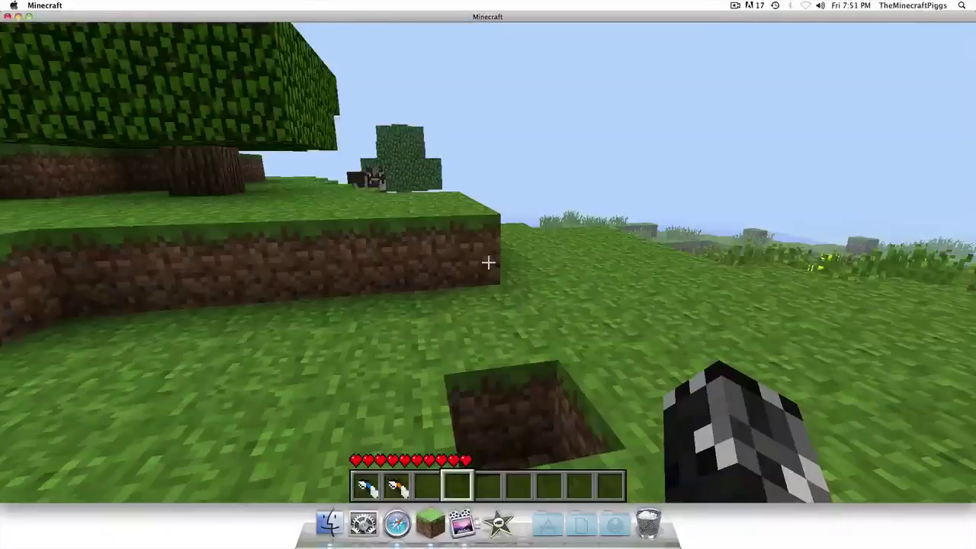
key("w")
key("Escape")
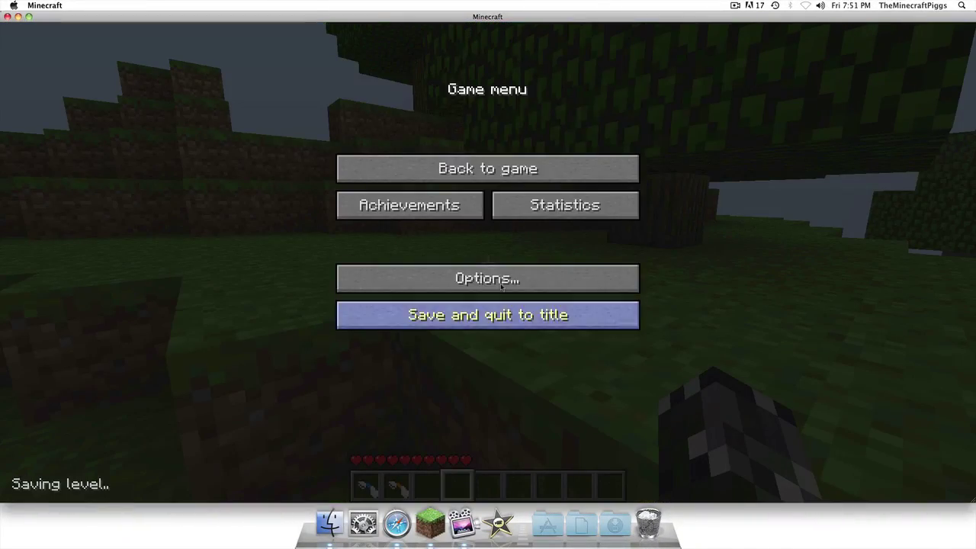
left_click(487, 278)
left_click(523, 371)
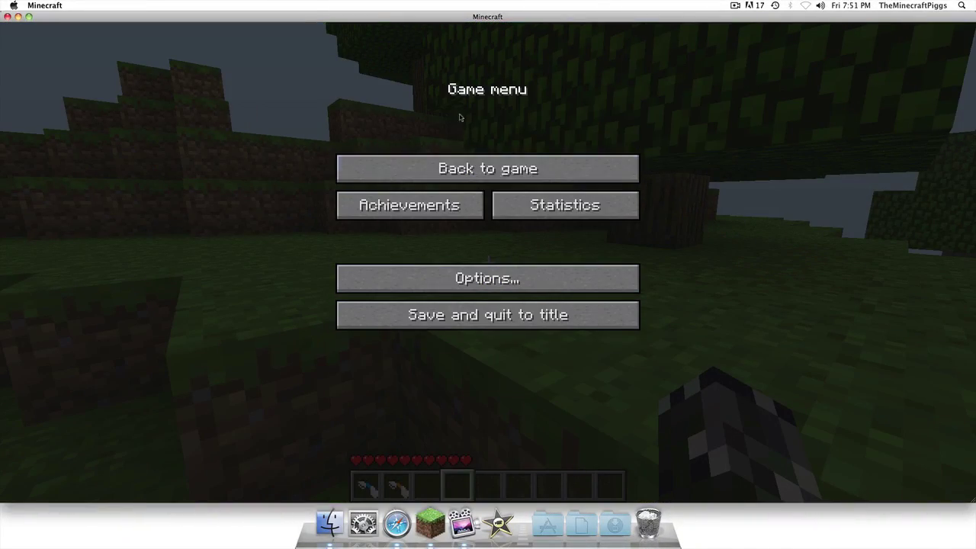
left_click(473, 167)
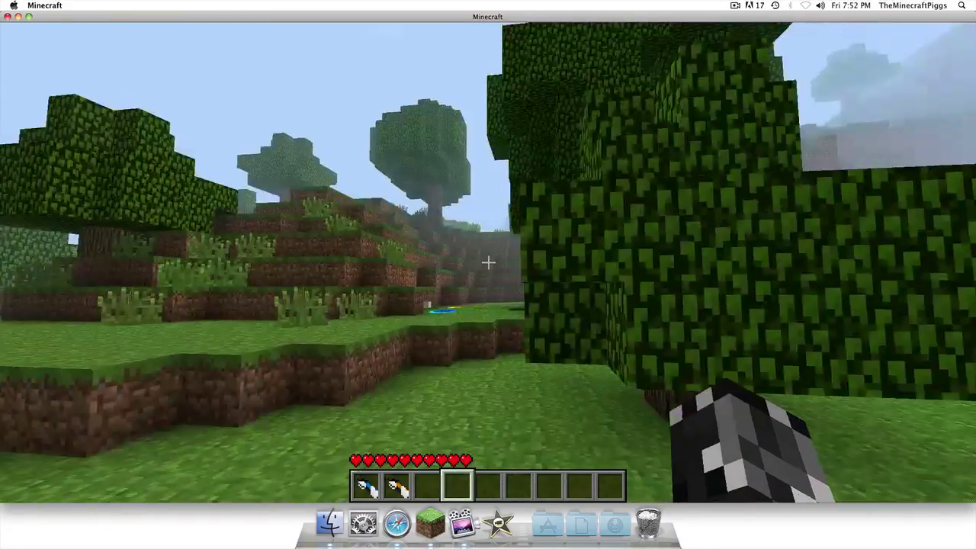
- Equip the Advanced Knee Replacement in the boots slot and add the Material Emancipation Bucket from the TooManyItems list
key("w")
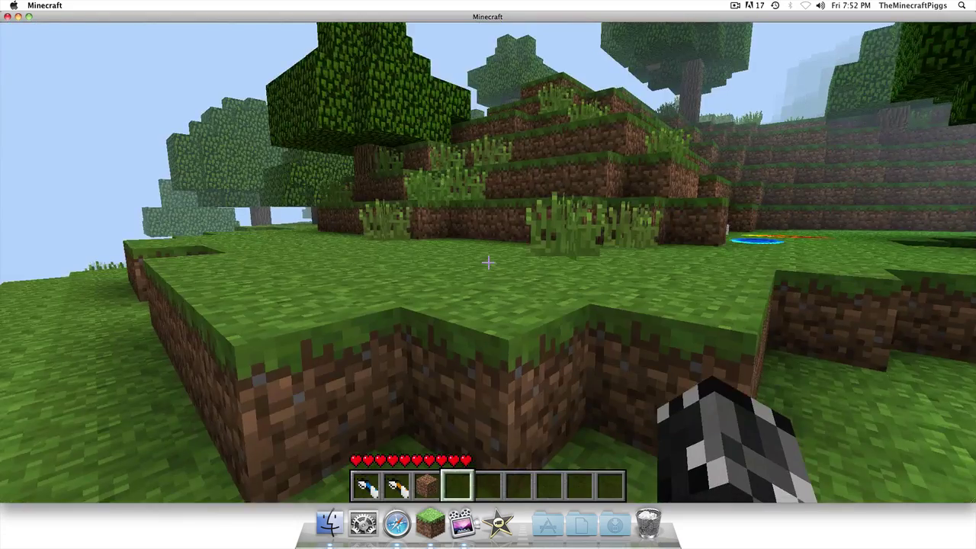
key("e")
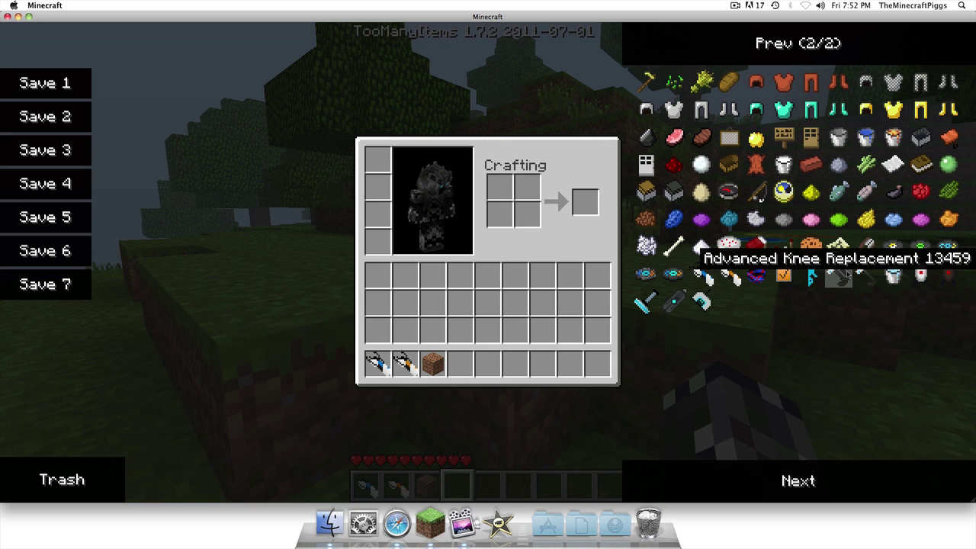
left_click(838, 276)
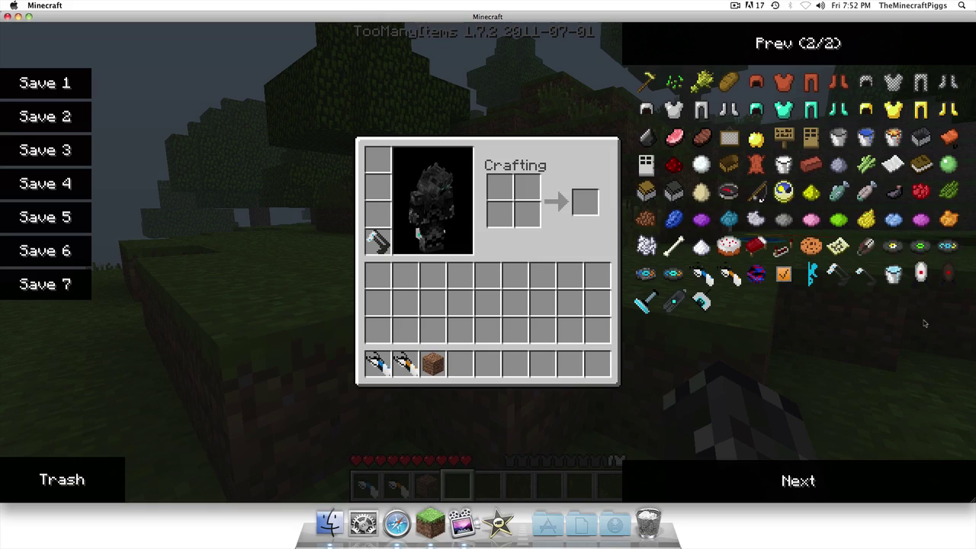
left_click(894, 276)
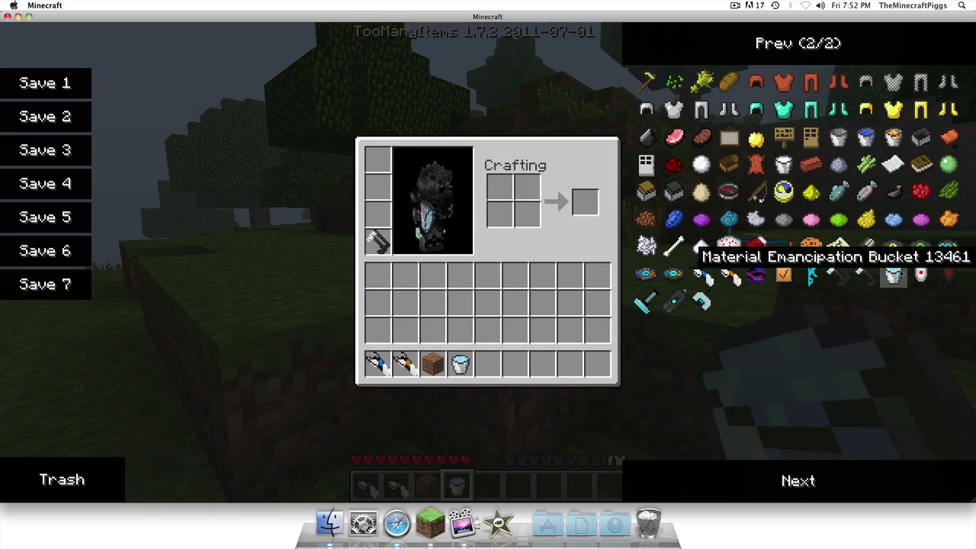
key("e")
- Place emancipation grids on the grass with the Material Emancipation Bucket and walk around to try them out
right_click(487, 263)
key("w")
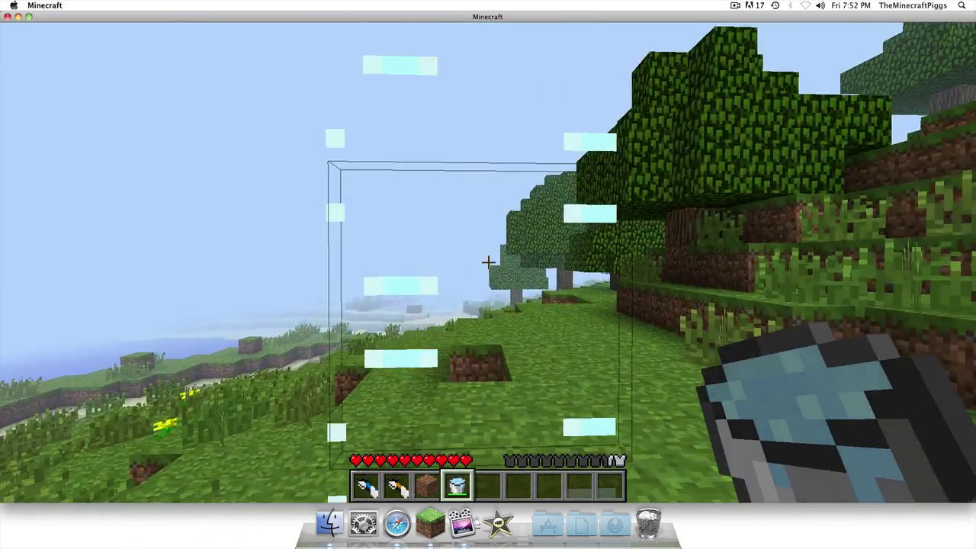
left_click(487, 263)
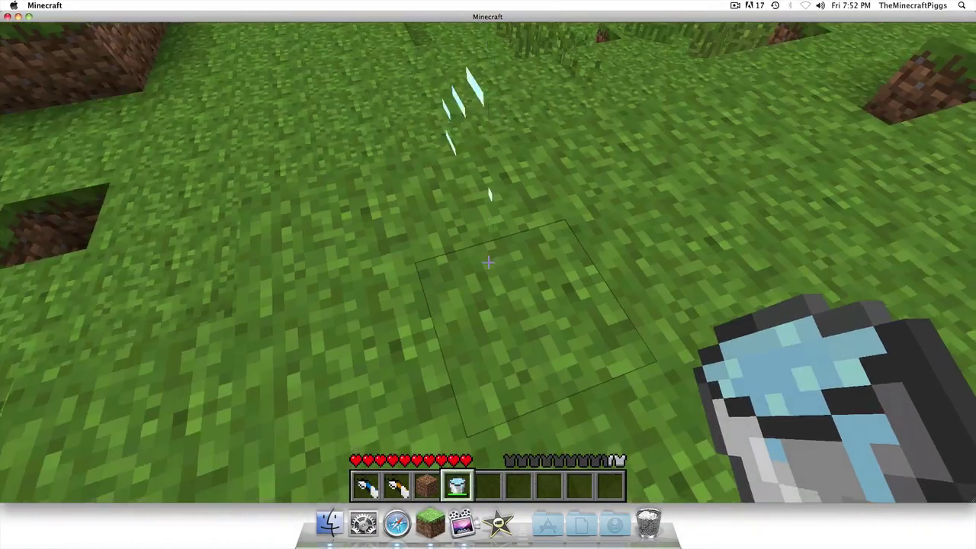
right_click(488, 263)
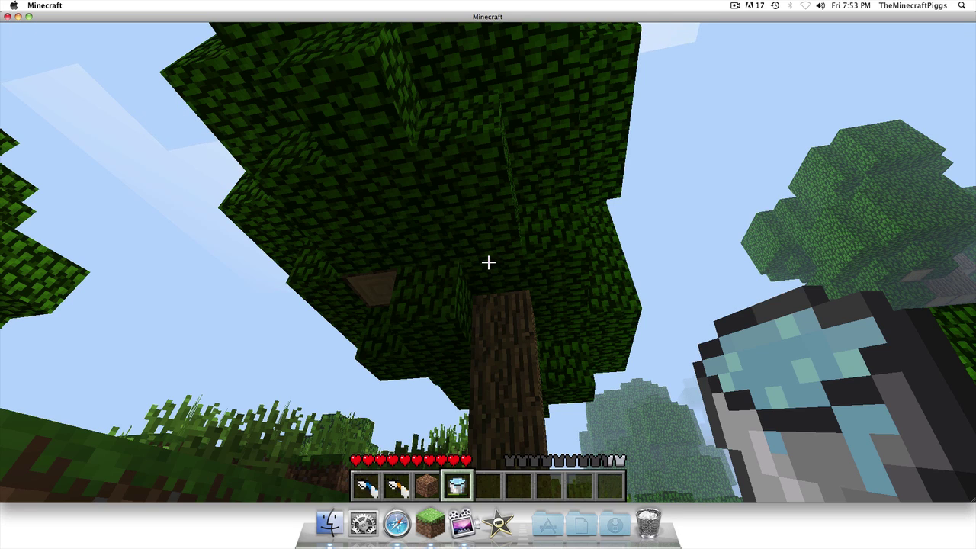
mouse_move(487, 262)
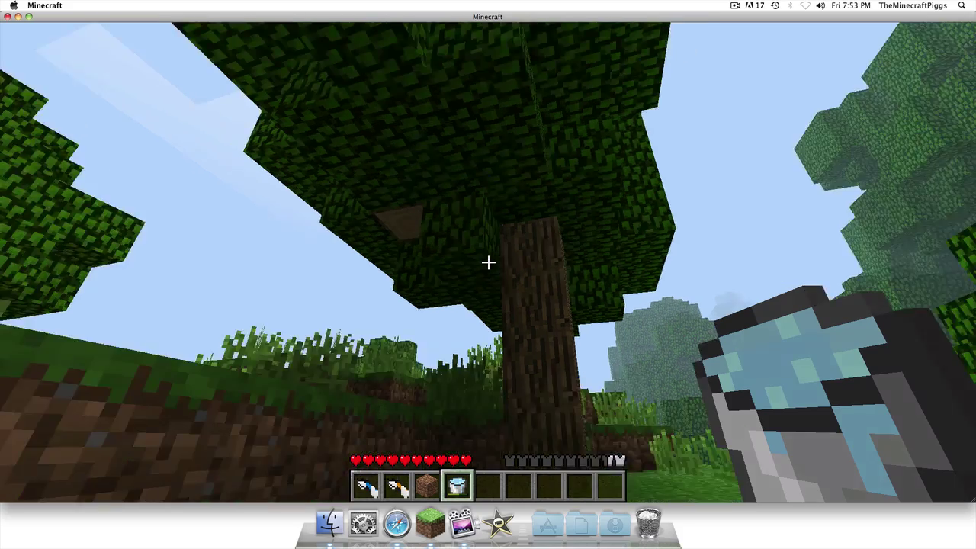